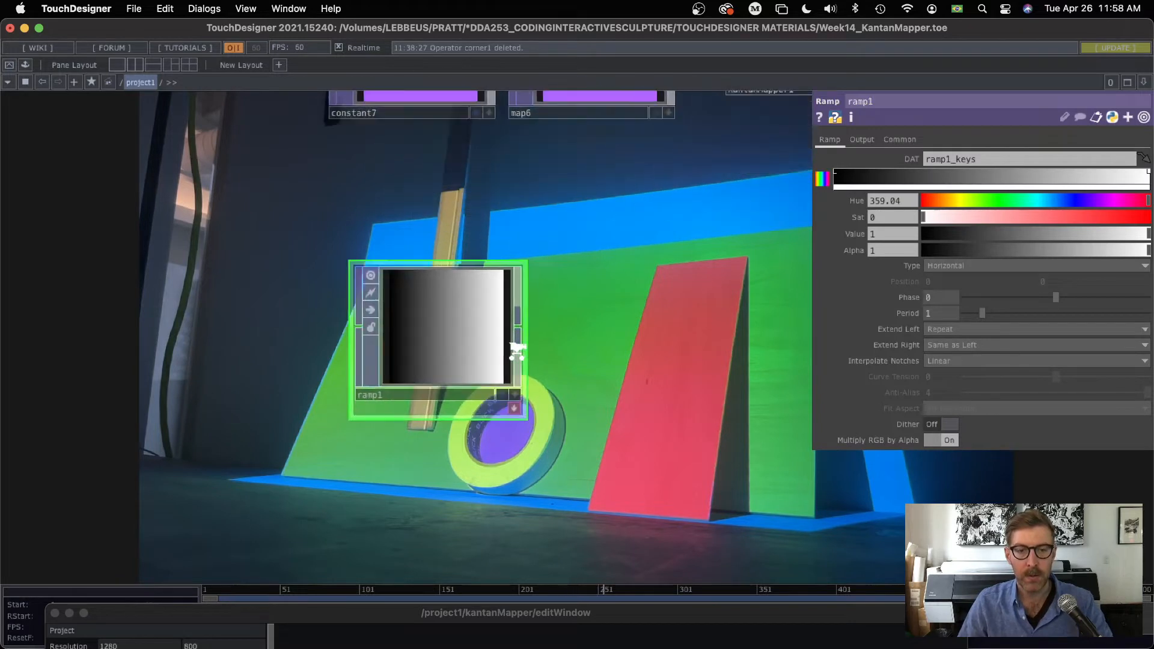
Step: Make ramp1 a circular ramp and animate its phase with the expression absTime.seconds
{"action": "left_click", "coordinate": [941, 266]}
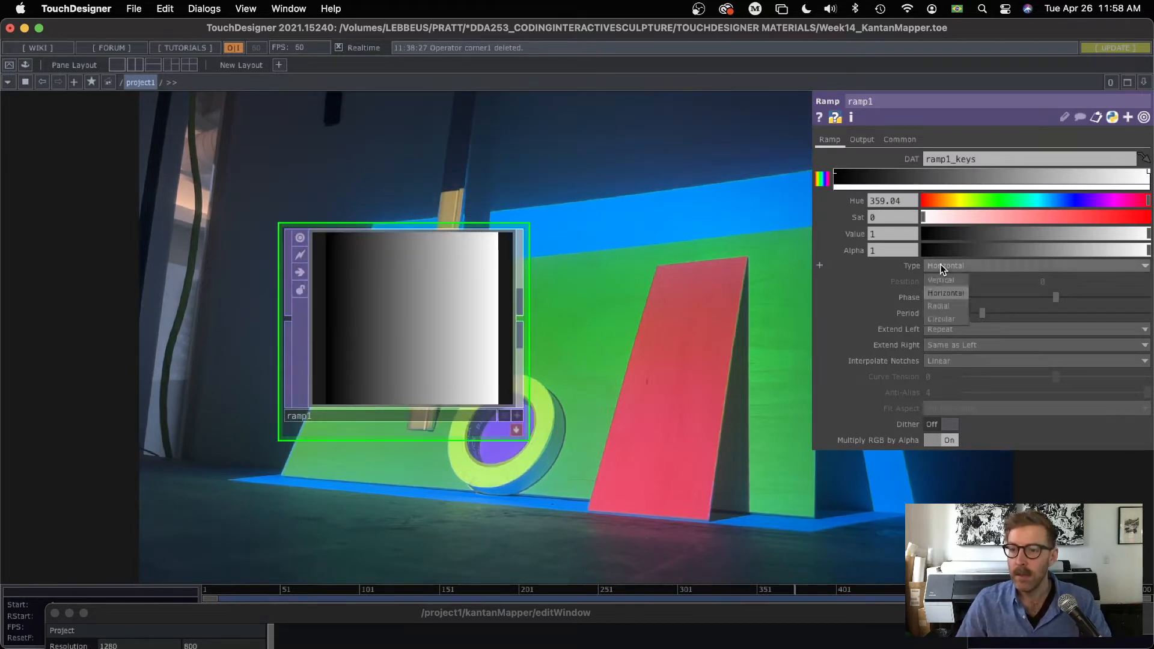
{"action": "left_click", "coordinate": [947, 318]}
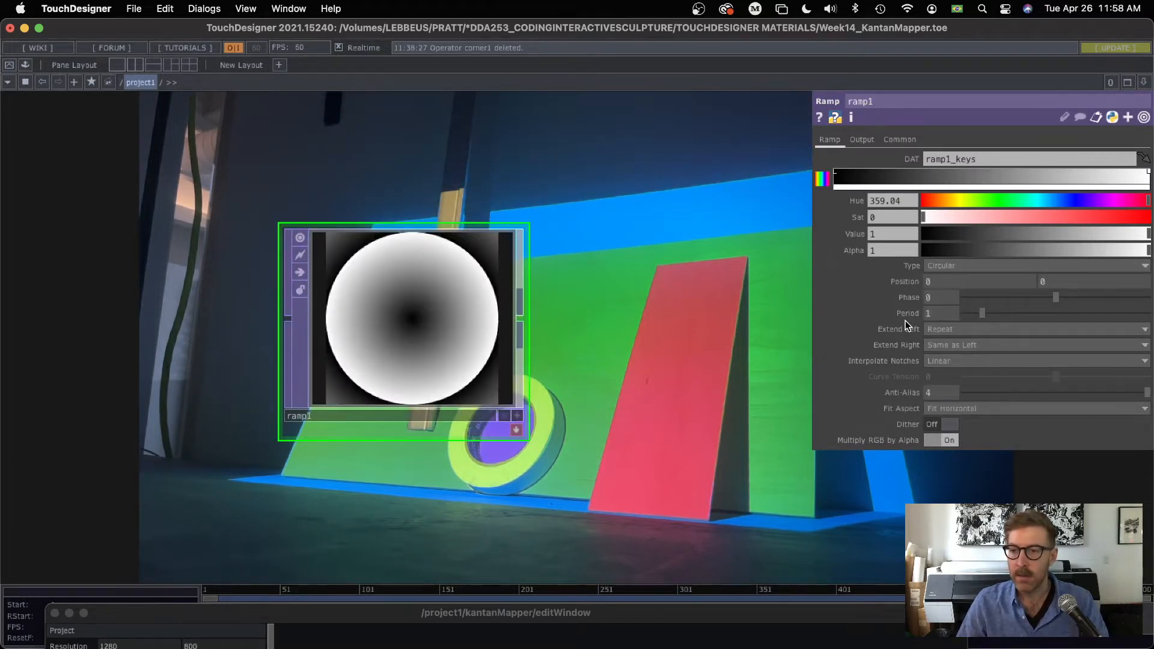
{"action": "left_click", "coordinate": [908, 298]}
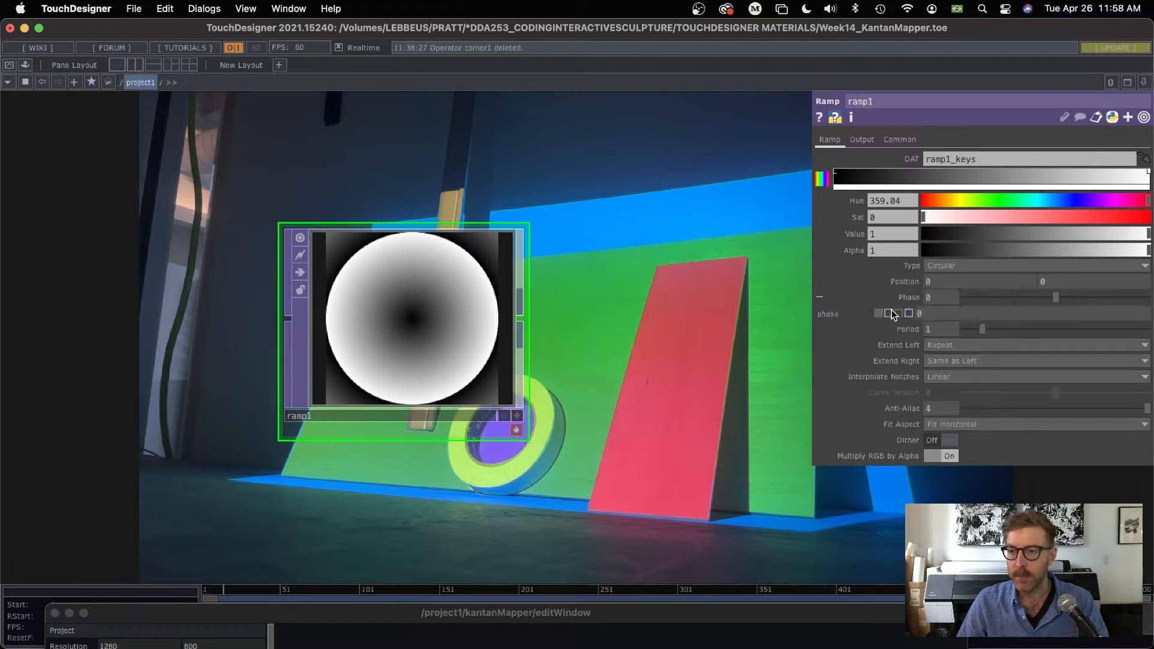
{"action": "type", "text": "absT"}
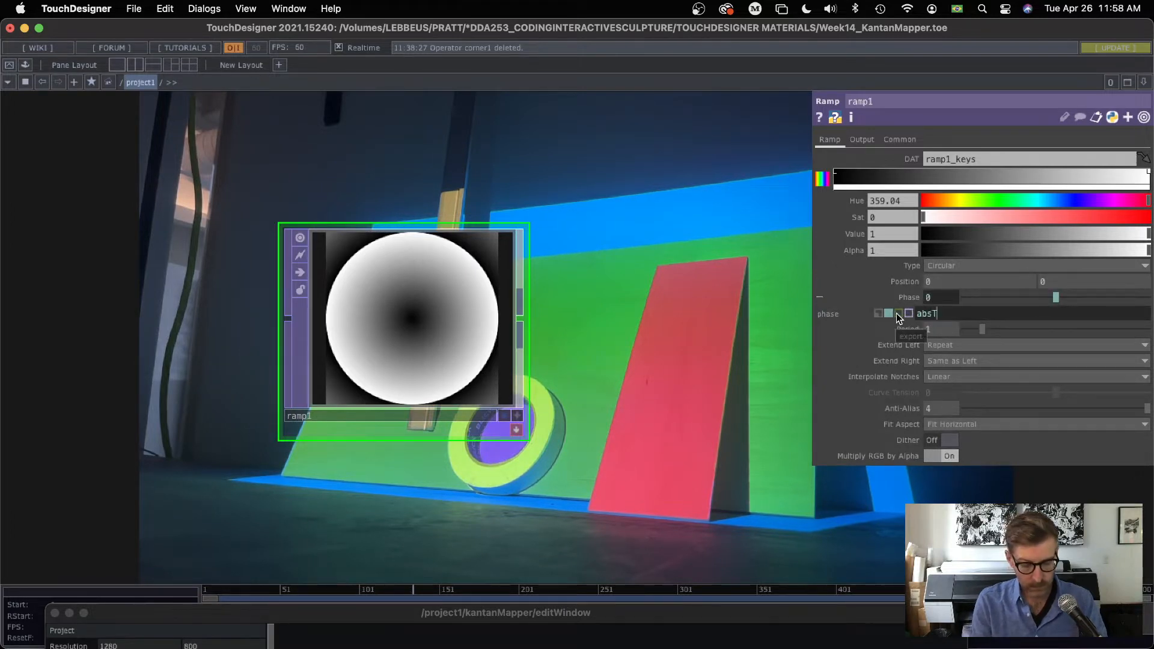
{"action": "type", "text": "ime.seconds"}
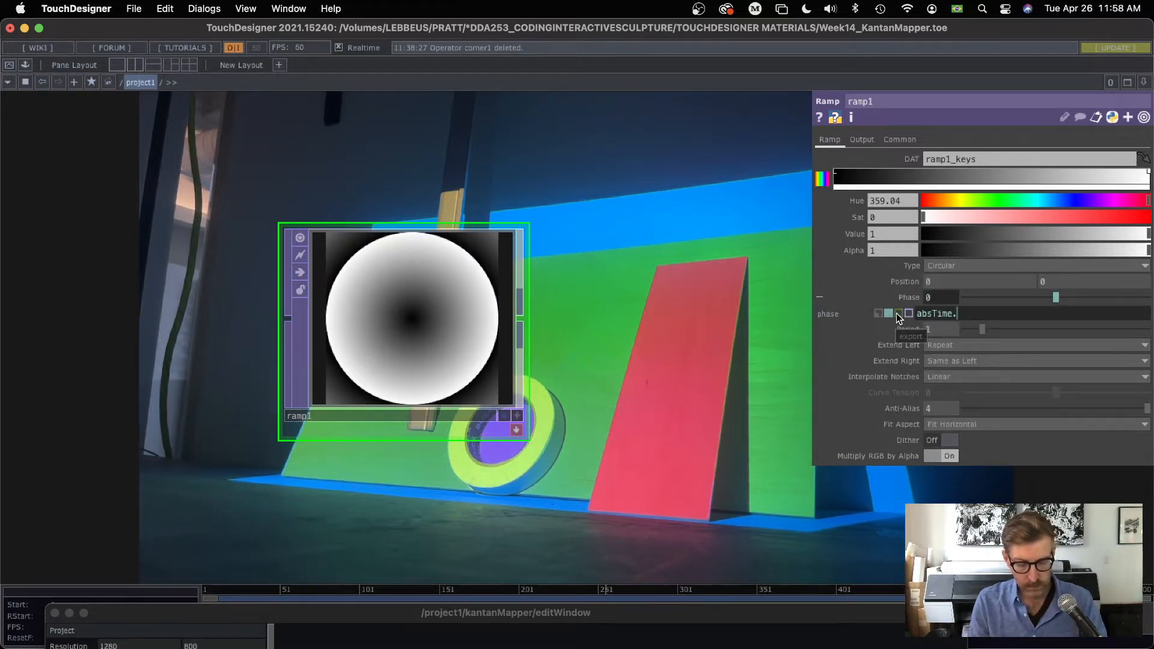
{"action": "key", "text": "Return"}
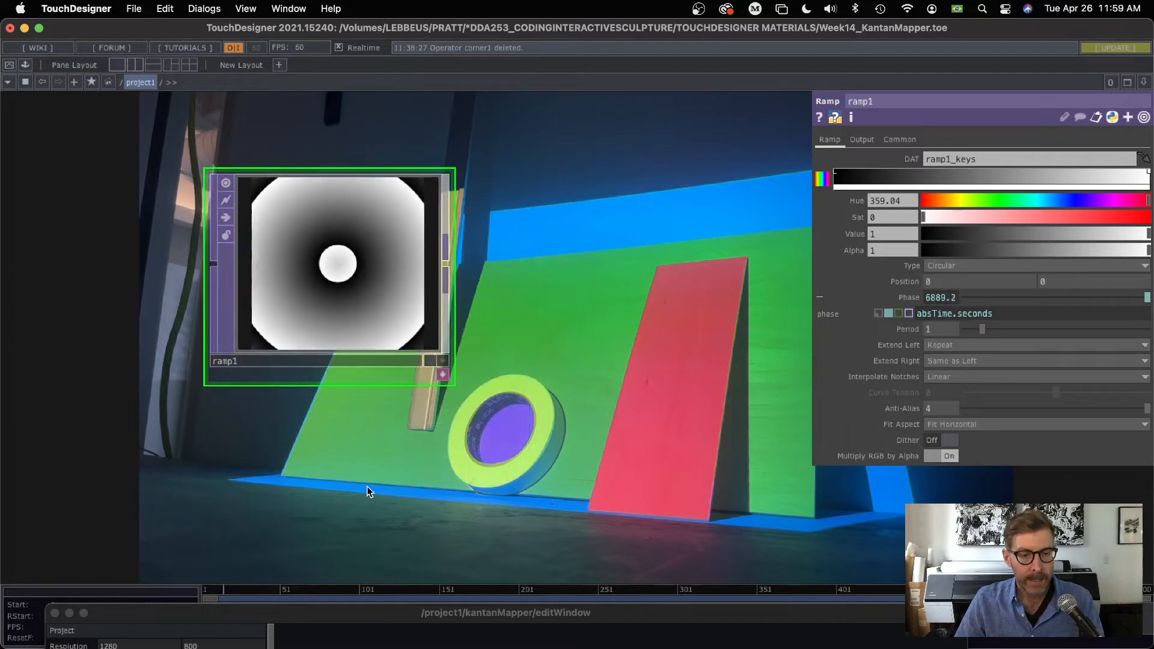
Step: Add a Circle TOP directly below ramp1
{"action": "key", "text": "Tab"}
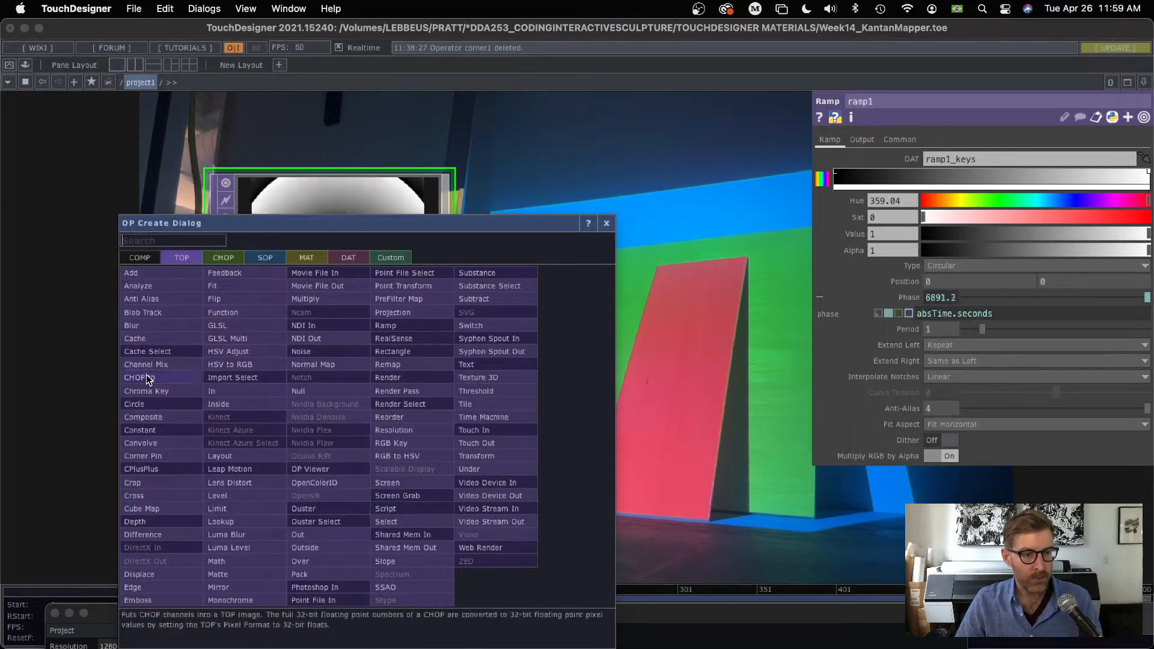
{"action": "left_click", "coordinate": [143, 403]}
{"action": "left_click", "coordinate": [342, 481]}
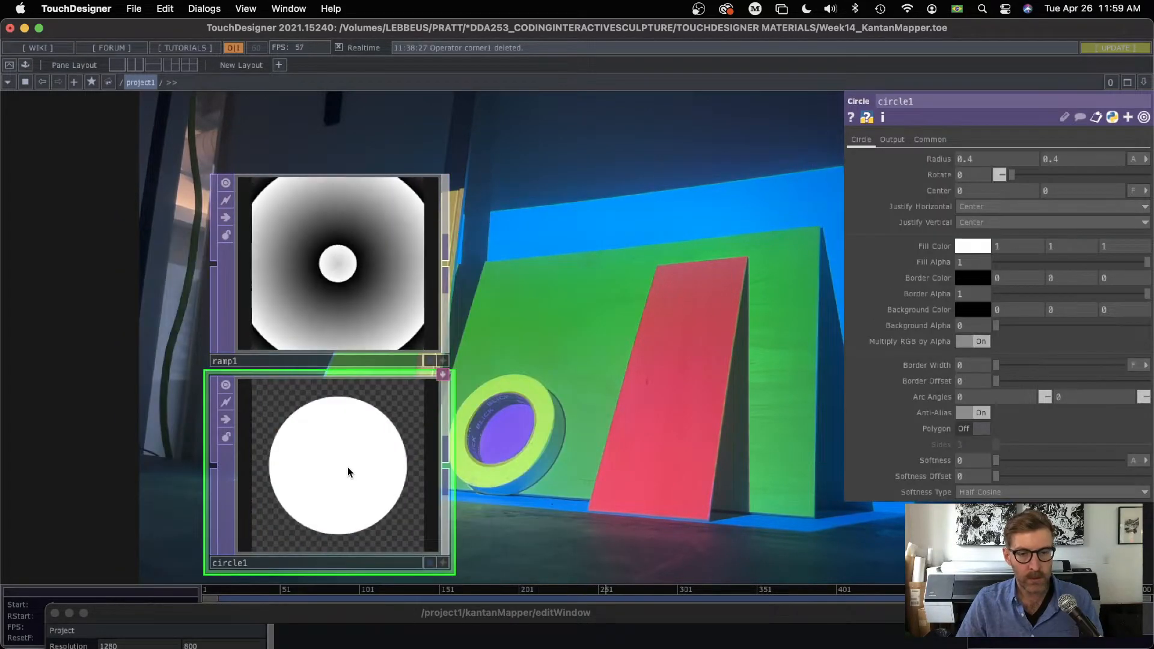
Step: Add a Multiply TOP beside the ramp and circle, with ramp1 as its first input and circle1 as its second
{"action": "key", "text": "Tab"}
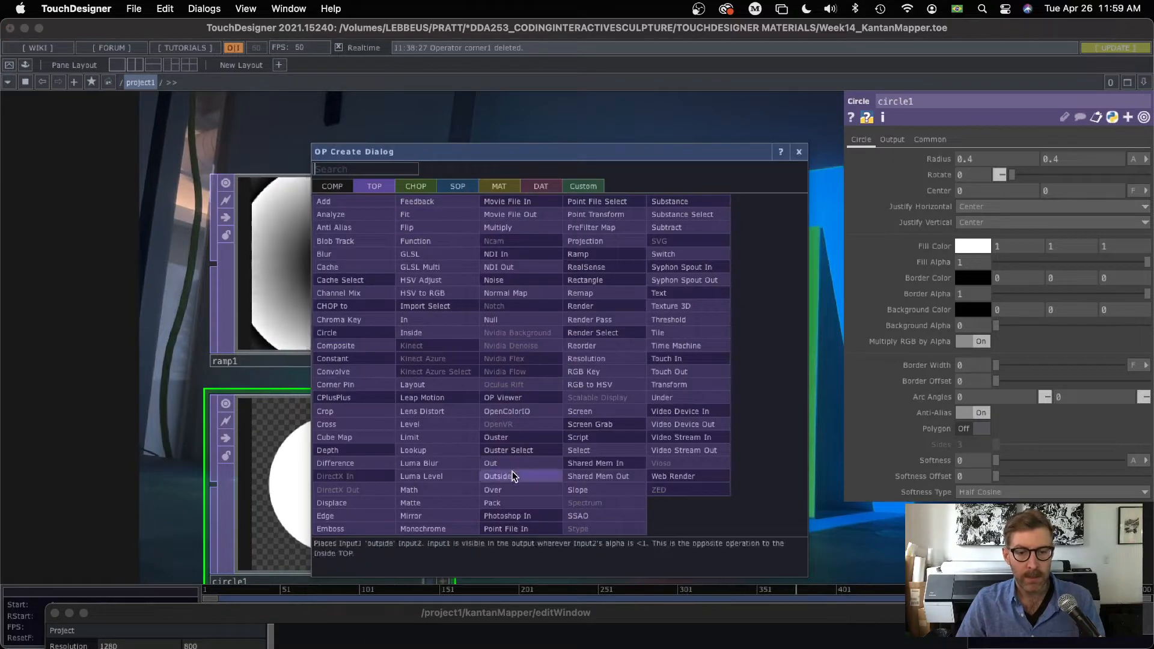
{"action": "left_click", "coordinate": [510, 227]}
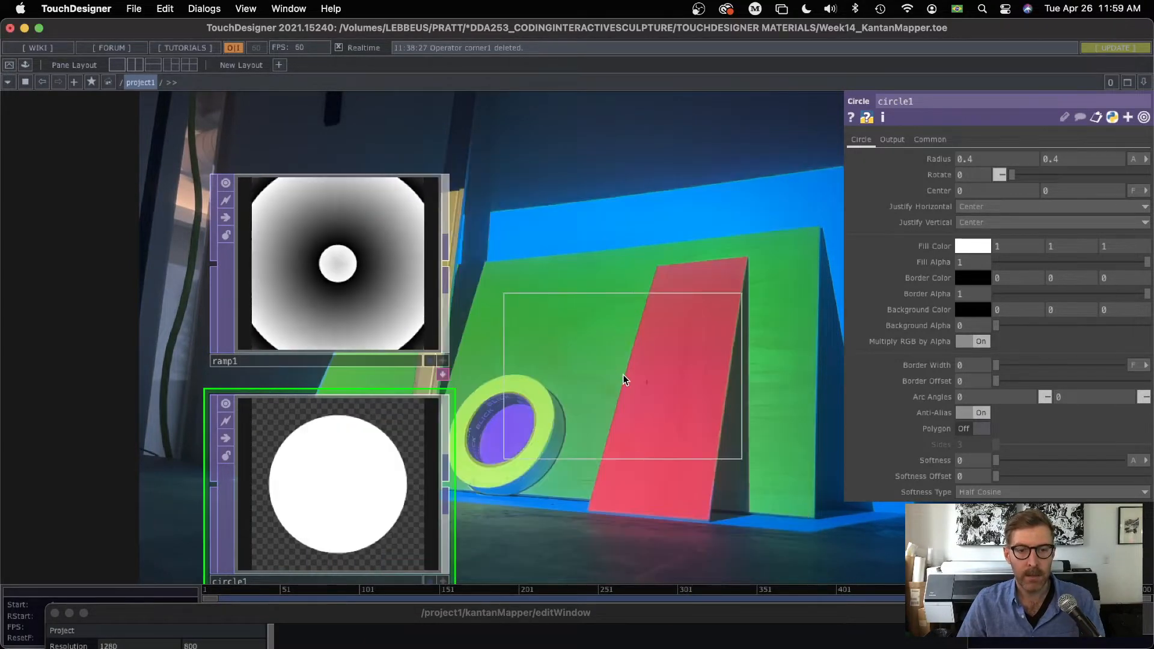
{"action": "left_click", "coordinate": [623, 374]}
{"action": "left_click_drag", "start_coordinate": [448, 264], "coordinate": [509, 332]}
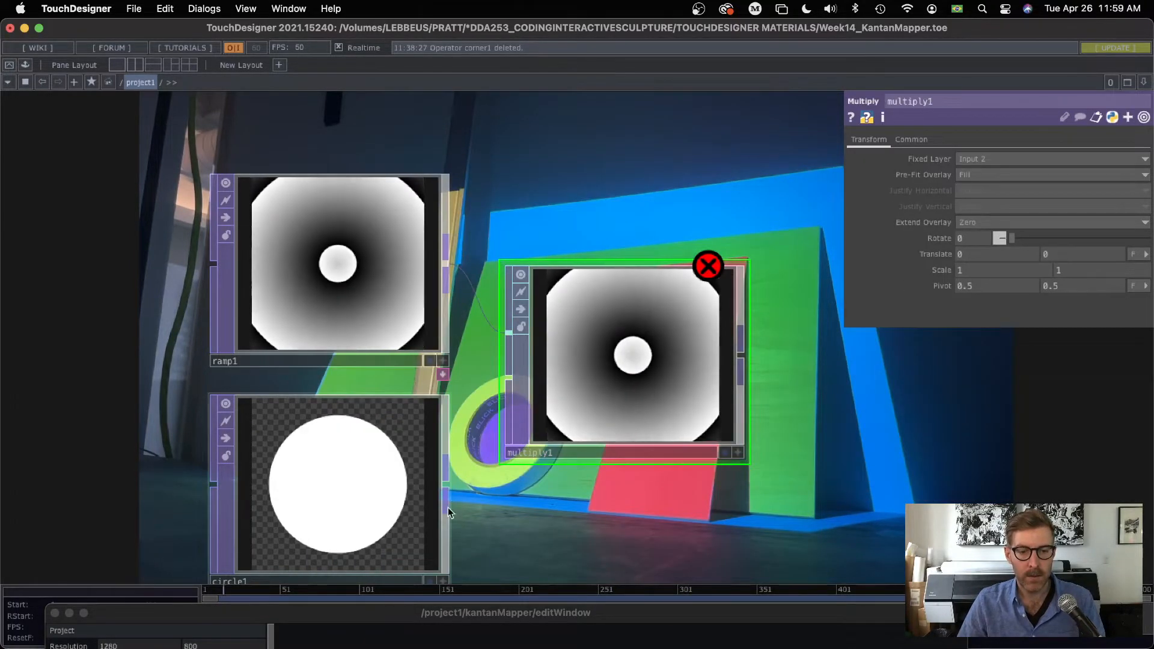
{"action": "left_click_drag", "start_coordinate": [450, 512], "coordinate": [484, 392]}
Step: Add a magenta color stop near the middle of ramp1's gradient with hue 306, saturation 0.855 and value 0.972
{"action": "scroll", "coordinate": [485, 392], "scroll_direction": "down", "scroll_amount": 2}
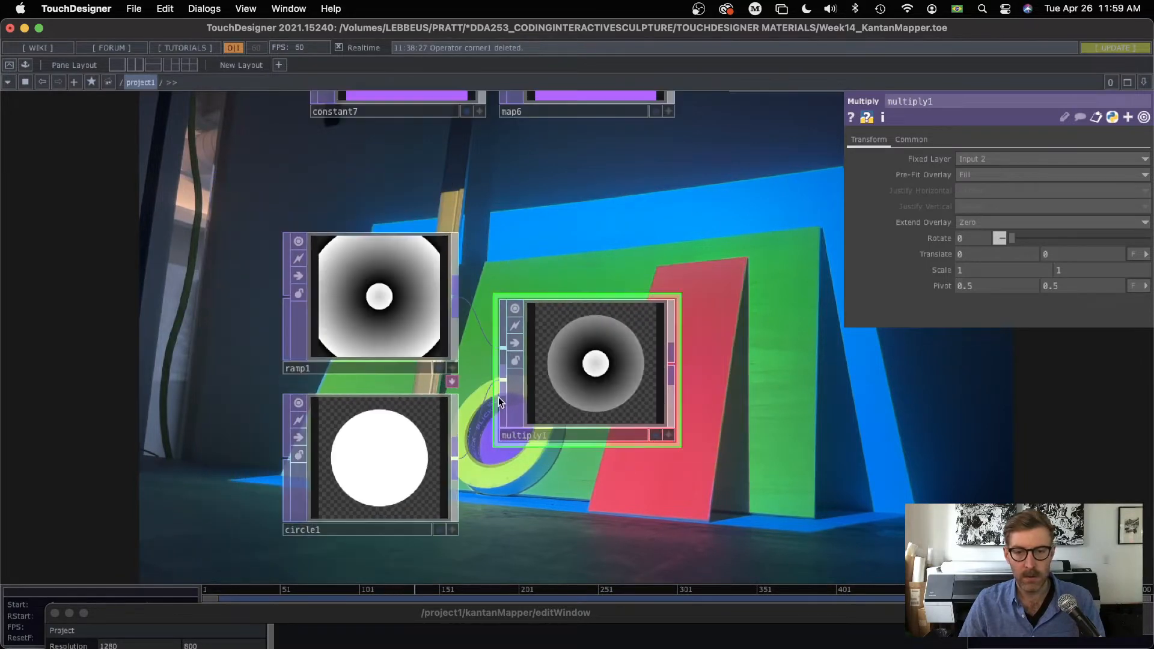
{"action": "left_click_drag", "start_coordinate": [614, 465], "coordinate": [454, 458]}
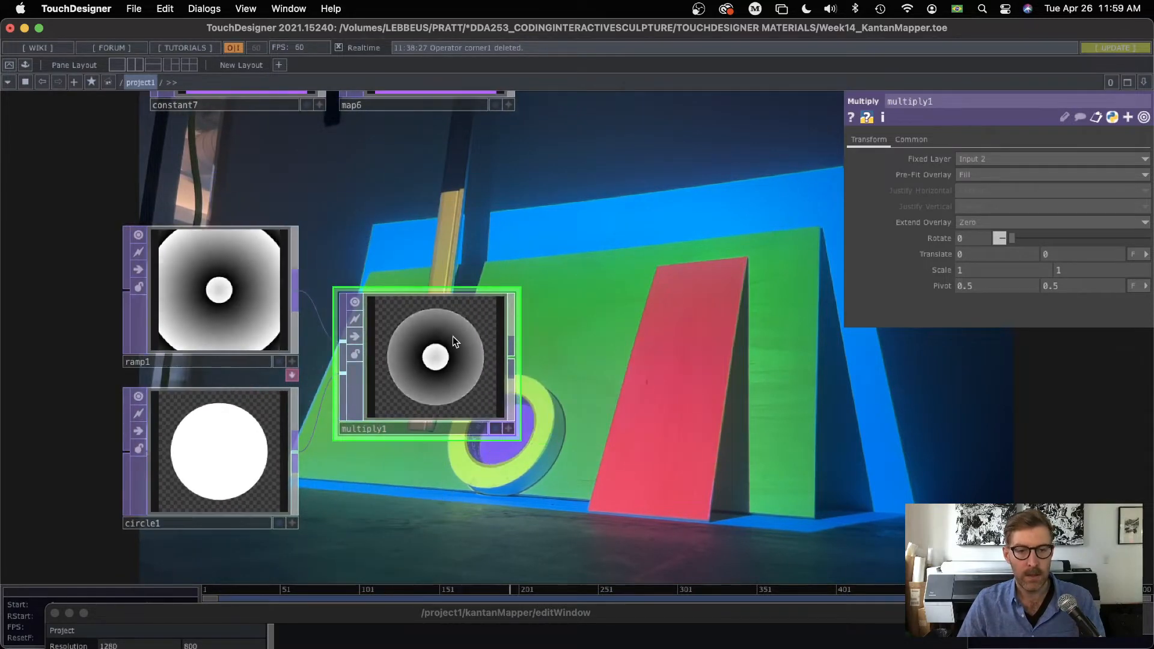
{"action": "left_click", "coordinate": [206, 295]}
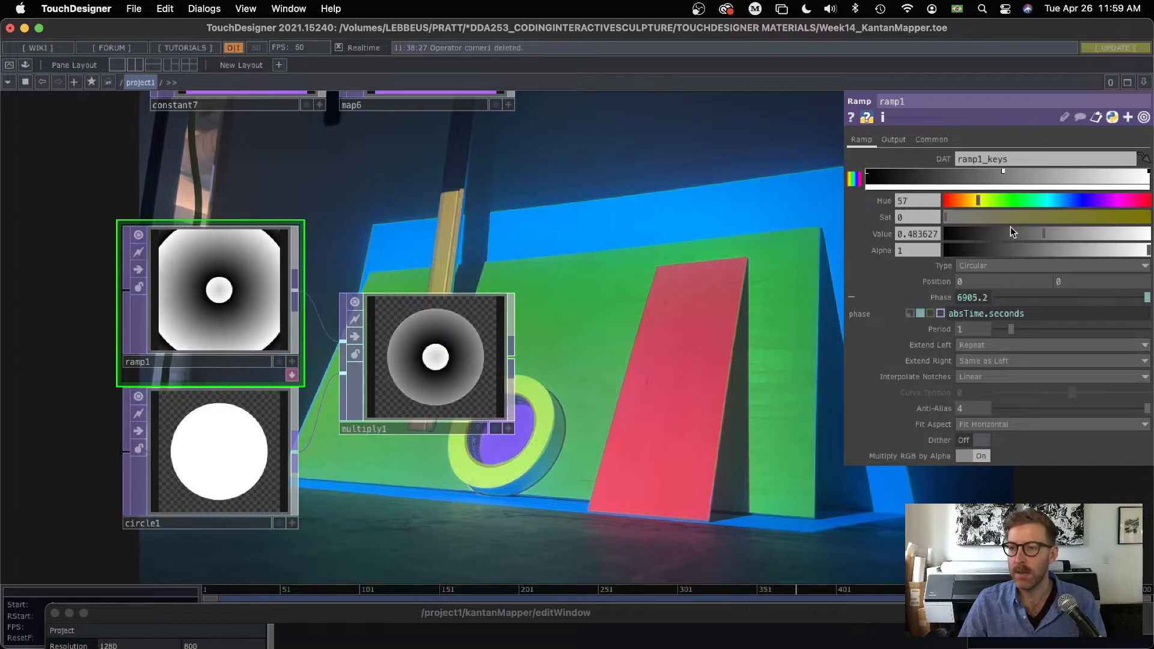
{"action": "left_click", "coordinate": [1126, 218]}
{"action": "left_click", "coordinate": [1144, 234]}
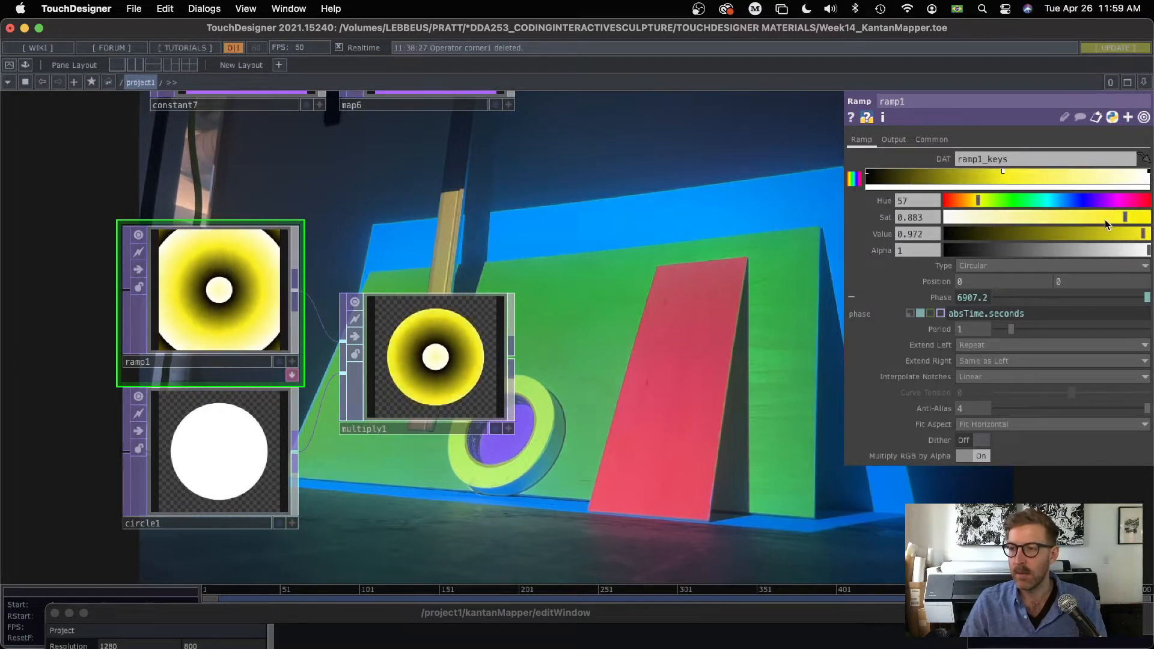
{"action": "left_click", "coordinate": [1116, 218]}
{"action": "left_click", "coordinate": [1115, 203]}
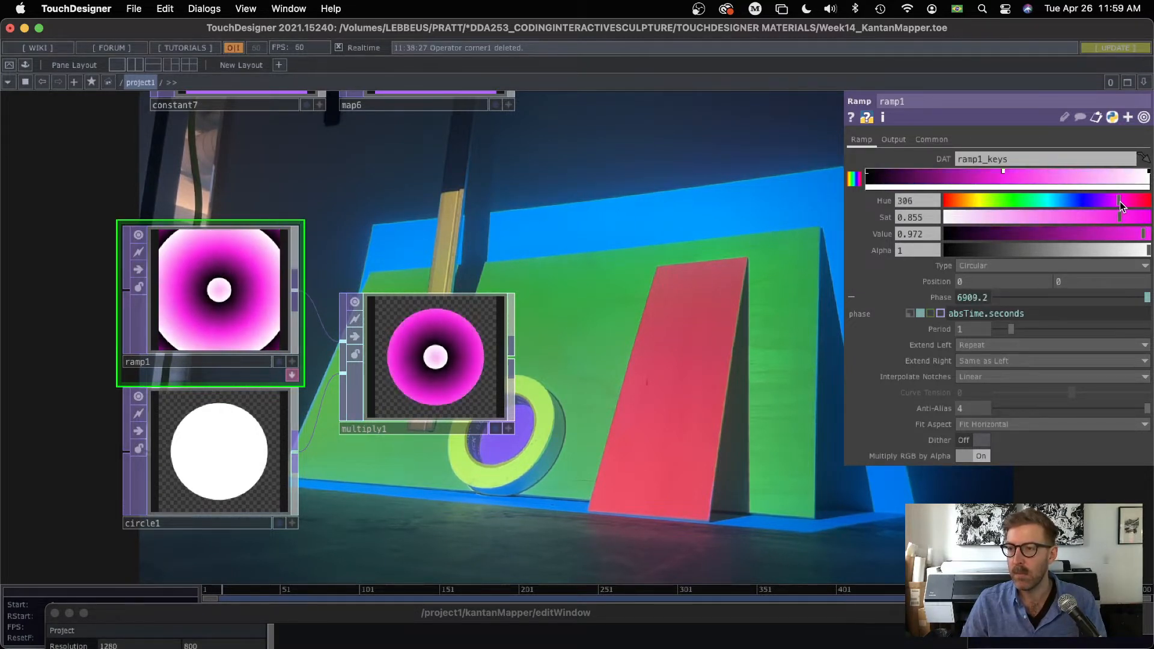
Step: Add an orange stop near the end of ramp1's gradient (hue 32, saturation 0.929) and color the end stop purple (hue 269, saturation 1)
{"action": "left_click", "coordinate": [1123, 174]}
{"action": "left_click_drag", "start_coordinate": [971, 204], "coordinate": [964, 204]}
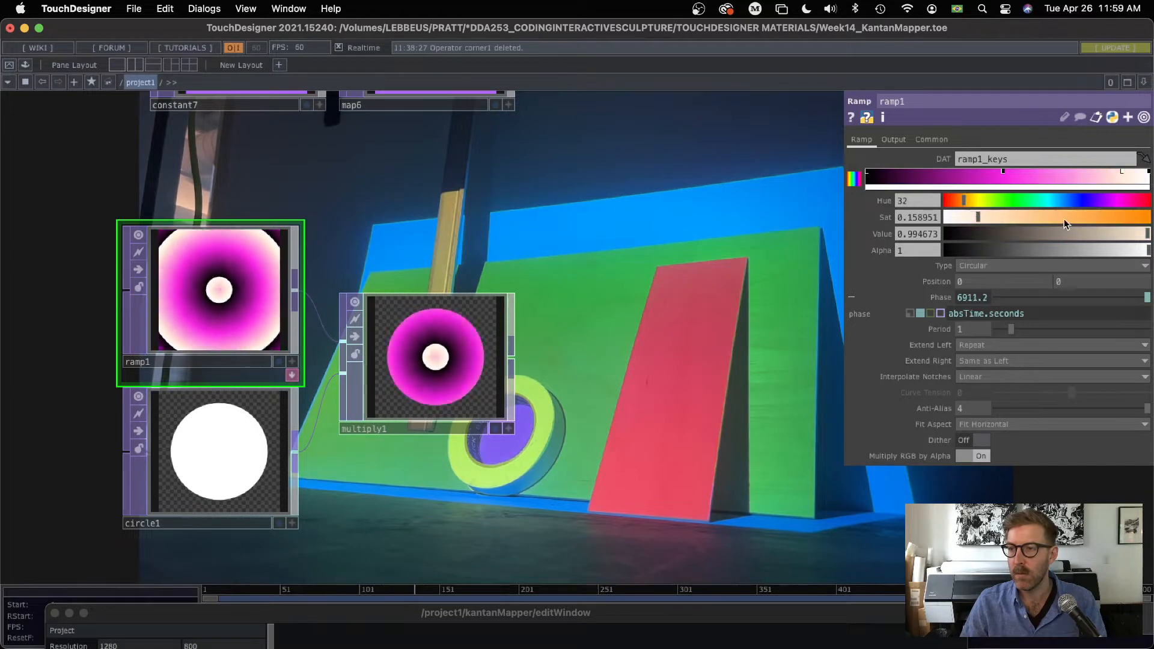
{"action": "left_click_drag", "start_coordinate": [1080, 219], "coordinate": [1138, 196]}
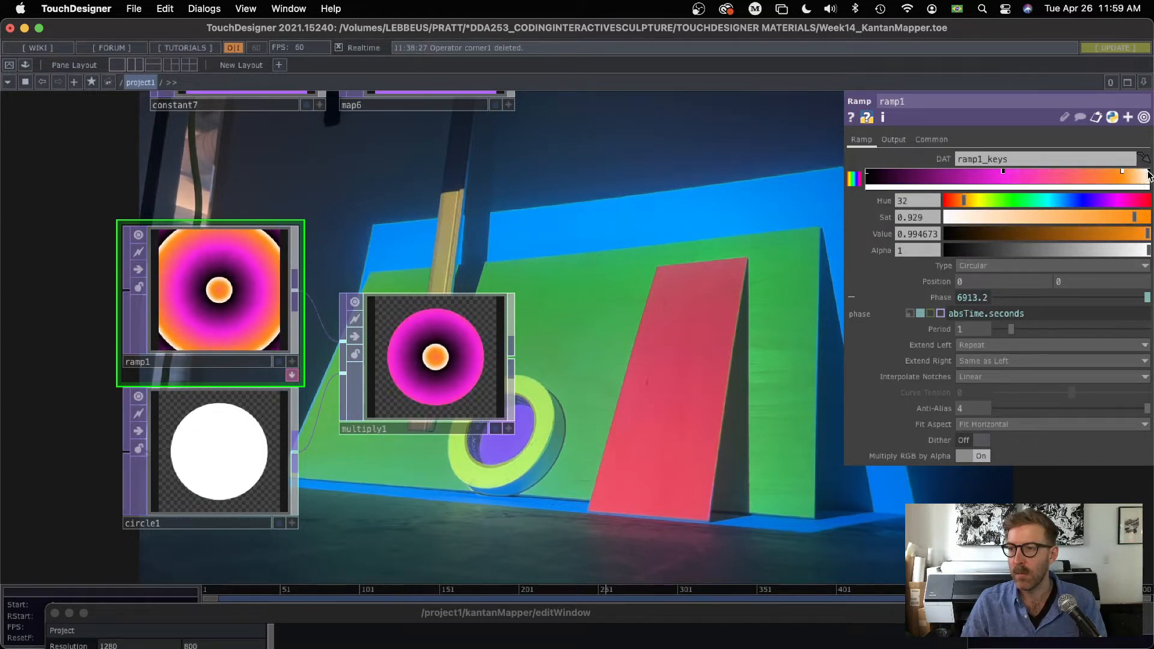
{"action": "left_click", "coordinate": [1150, 174]}
{"action": "left_click_drag", "start_coordinate": [1090, 204], "coordinate": [1151, 217]}
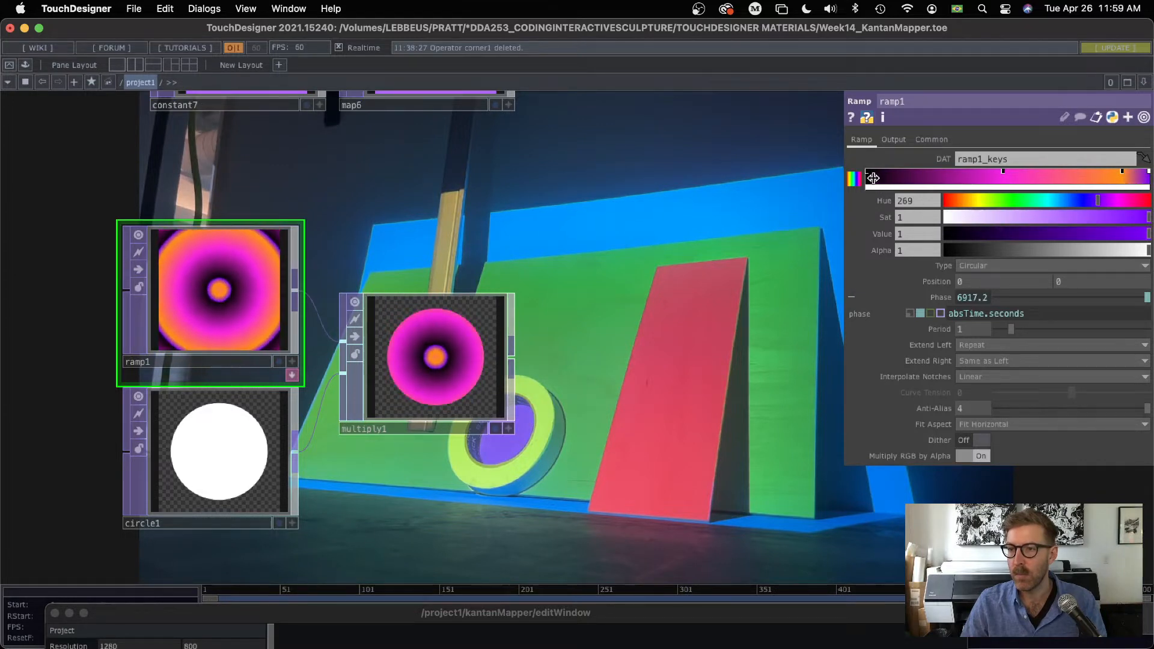
Step: Color ramp1's black starting stop blue-violet with hue 253, saturation 0.801 and value 0.986, and hide the parameters
{"action": "left_click", "coordinate": [866, 173]}
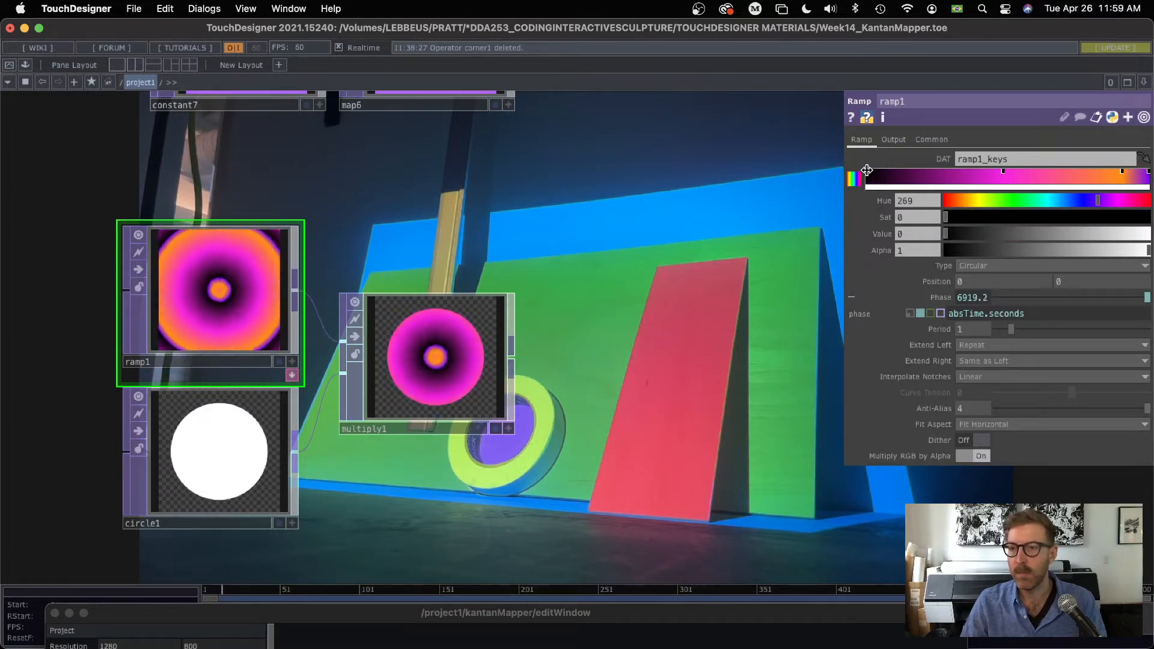
{"action": "left_click_drag", "start_coordinate": [1110, 221], "coordinate": [1110, 217]}
{"action": "left_click_drag", "start_coordinate": [1128, 234], "coordinate": [1134, 236]}
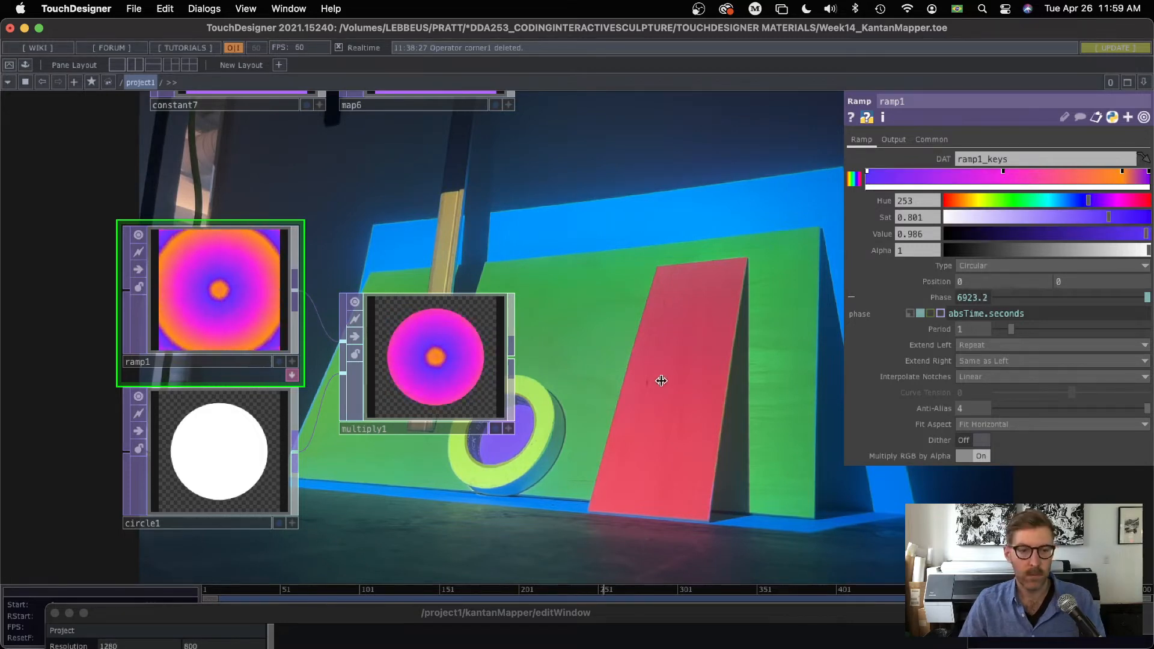
{"action": "key", "text": "p"}
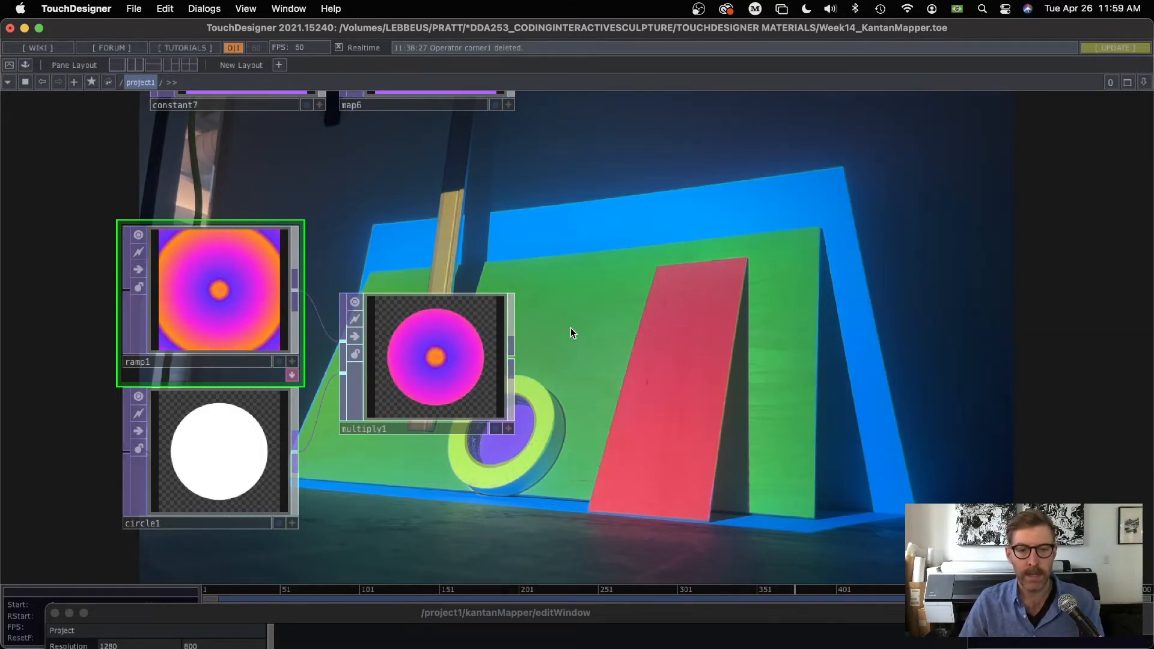
Step: Connect multiply1's output to the input of map6, replacing constant7 as its source
{"action": "scroll", "coordinate": [571, 328], "scroll_direction": "down", "scroll_amount": 3}
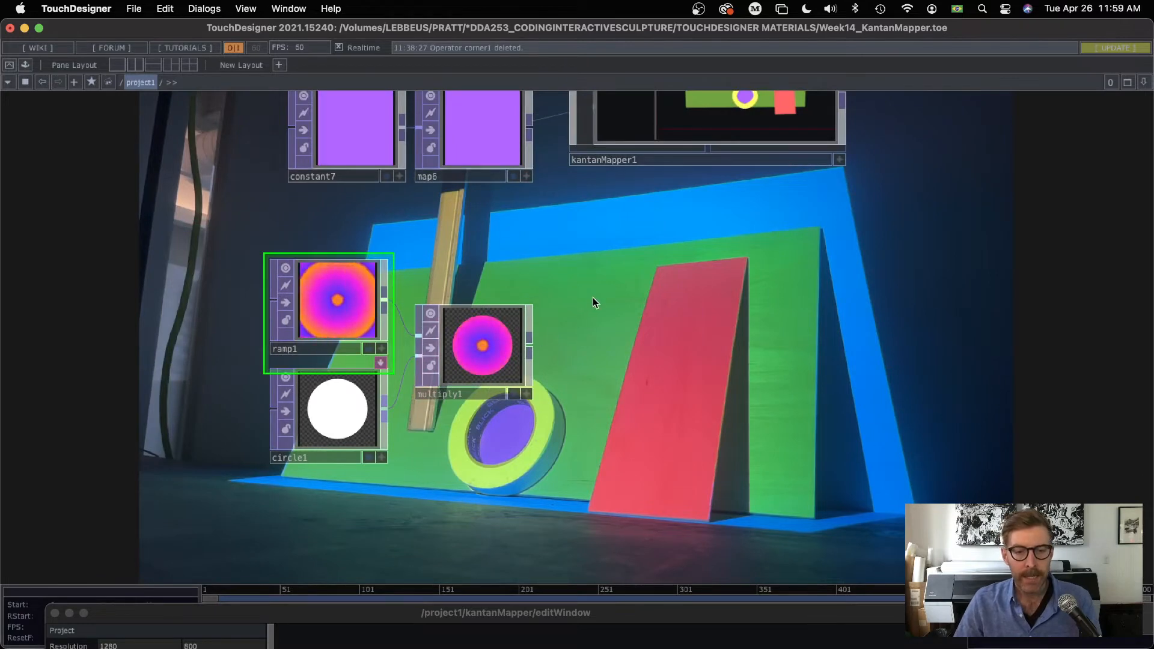
{"action": "scroll", "coordinate": [594, 298], "scroll_direction": "down", "scroll_amount": 5}
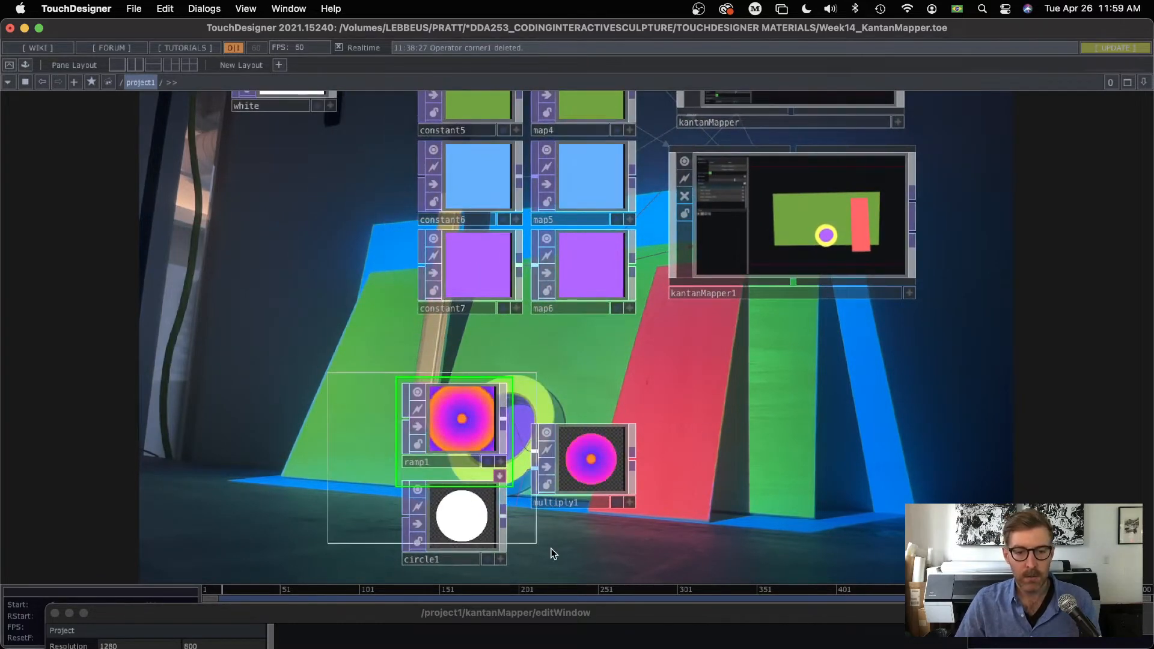
{"action": "left_click_drag", "start_coordinate": [551, 549], "coordinate": [552, 550]}
{"action": "left_click_drag", "start_coordinate": [588, 474], "coordinate": [332, 449]}
{"action": "scroll", "coordinate": [482, 396], "scroll_direction": "down", "scroll_amount": 5}
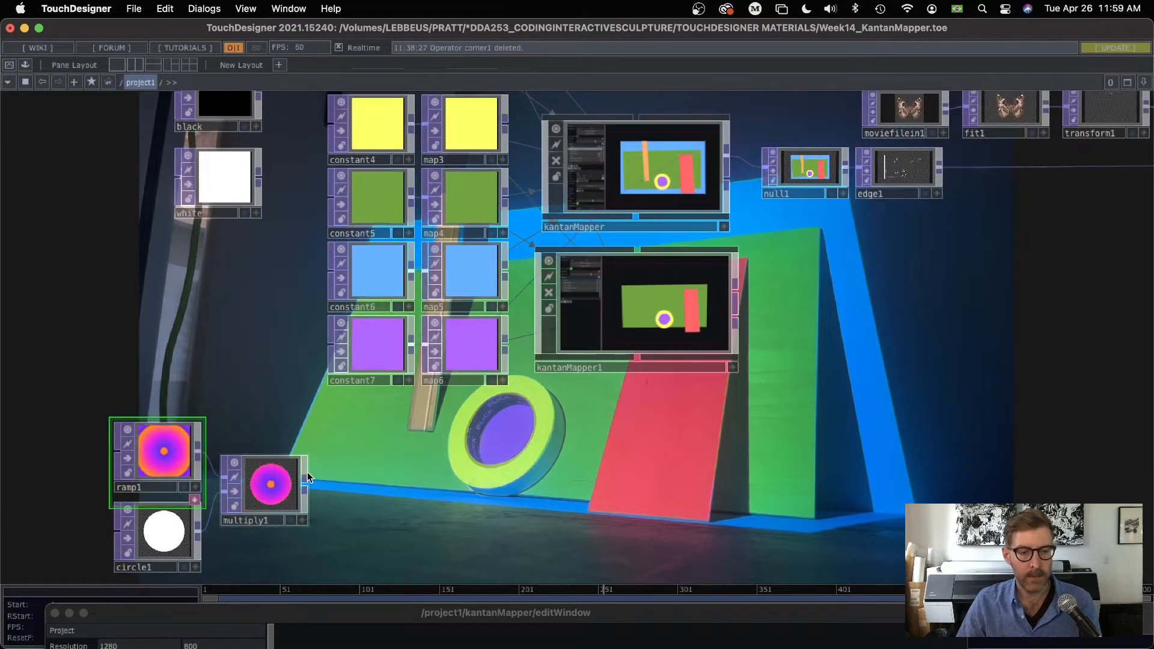
{"action": "left_click_drag", "start_coordinate": [305, 483], "coordinate": [399, 356]}
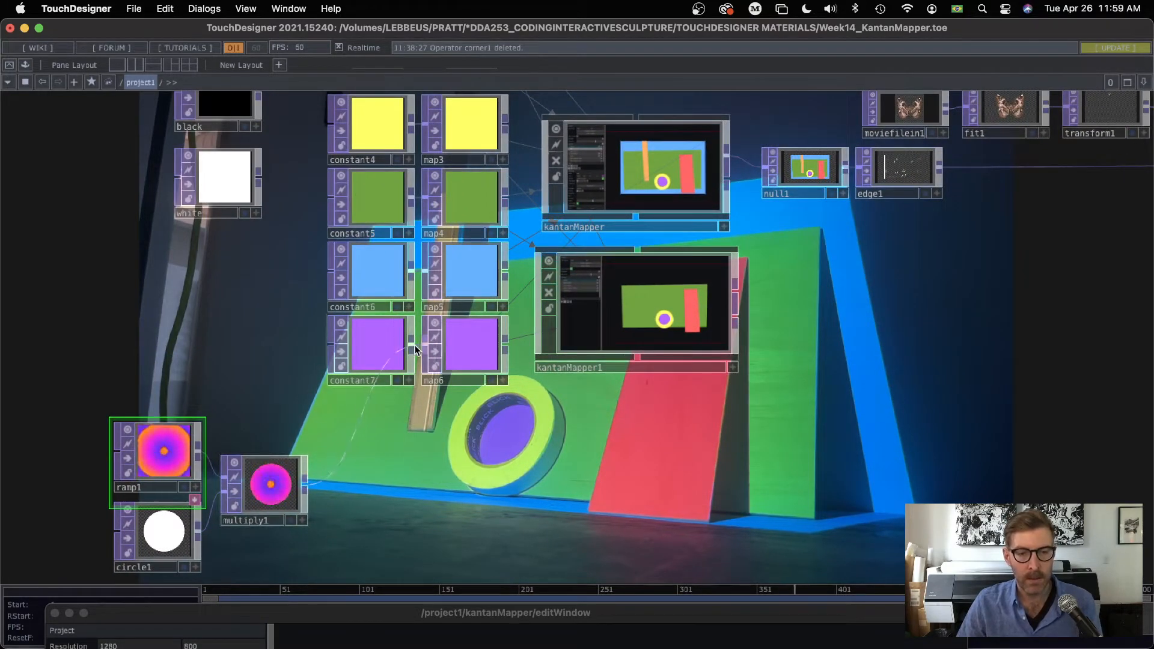
Step: Show circle1's parameters and enlarge its horizontal and vertical radius to 0.51
{"action": "left_click_drag", "start_coordinate": [478, 489], "coordinate": [489, 392]}
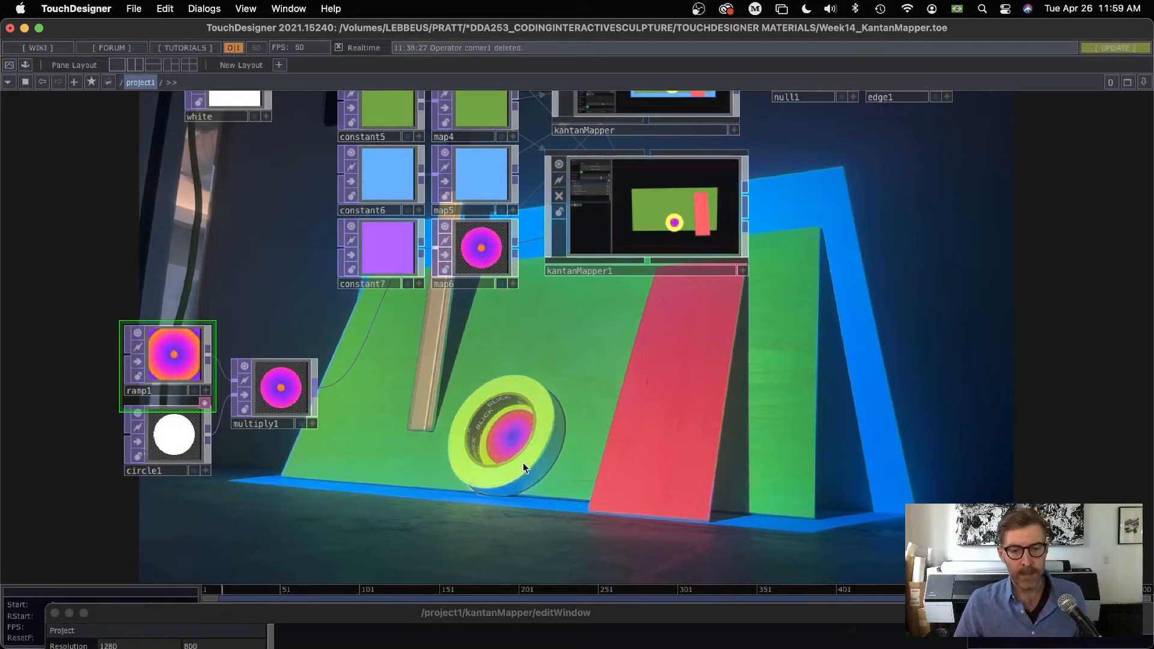
{"action": "scroll", "coordinate": [405, 244], "scroll_direction": "up", "scroll_amount": 5}
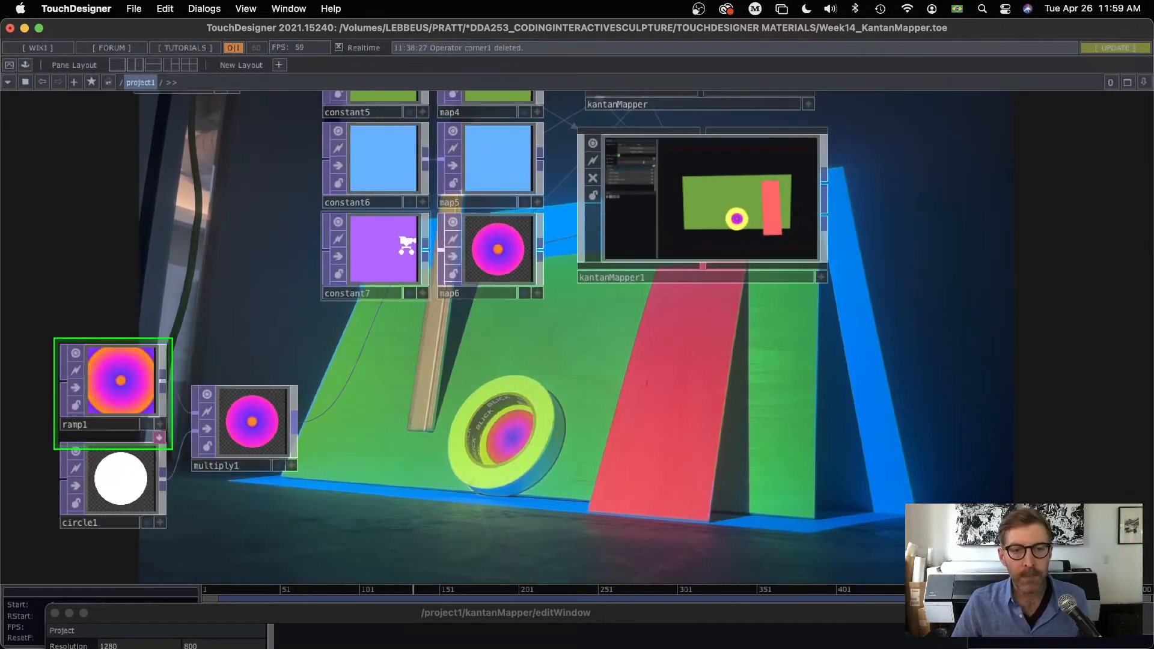
{"action": "scroll", "coordinate": [406, 244], "scroll_direction": "up", "scroll_amount": 1}
{"action": "left_click_drag", "start_coordinate": [568, 397], "coordinate": [519, 351]}
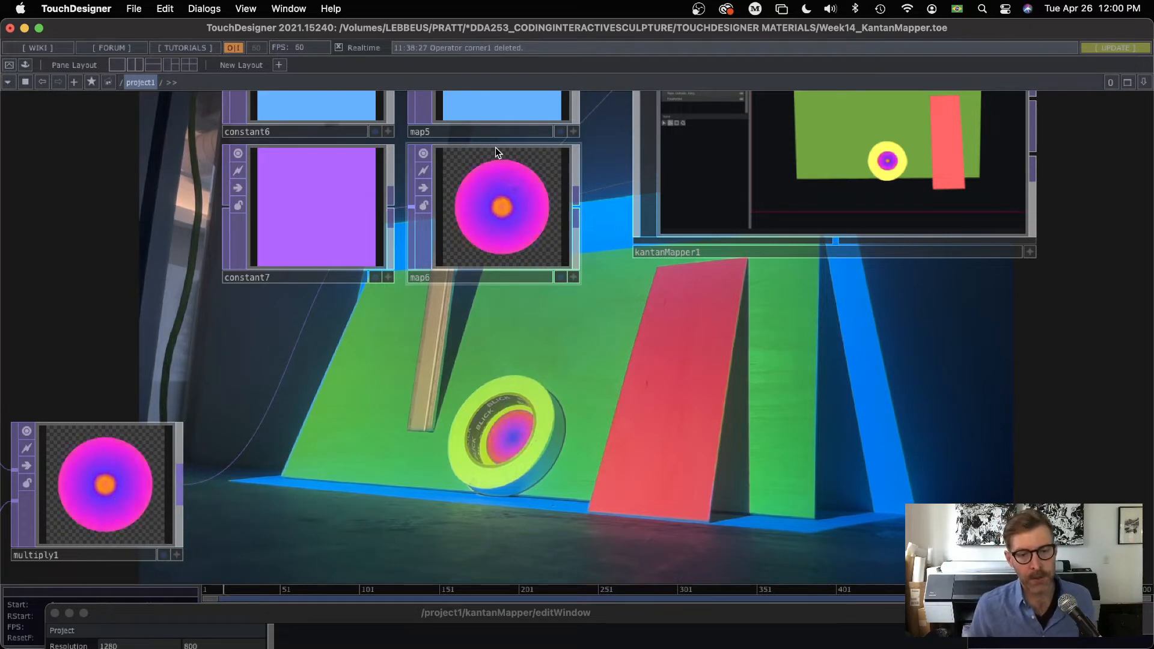
{"action": "left_click_drag", "start_coordinate": [361, 400], "coordinate": [614, 285]}
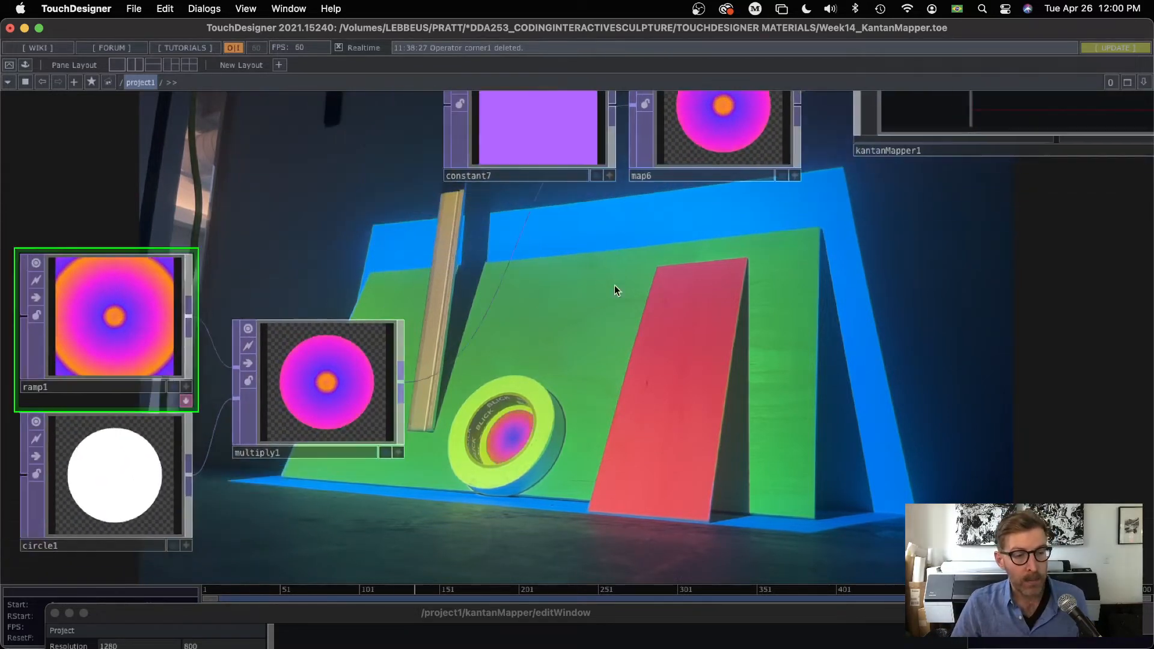
{"action": "left_click", "coordinate": [150, 446]}
{"action": "key", "text": "p"}
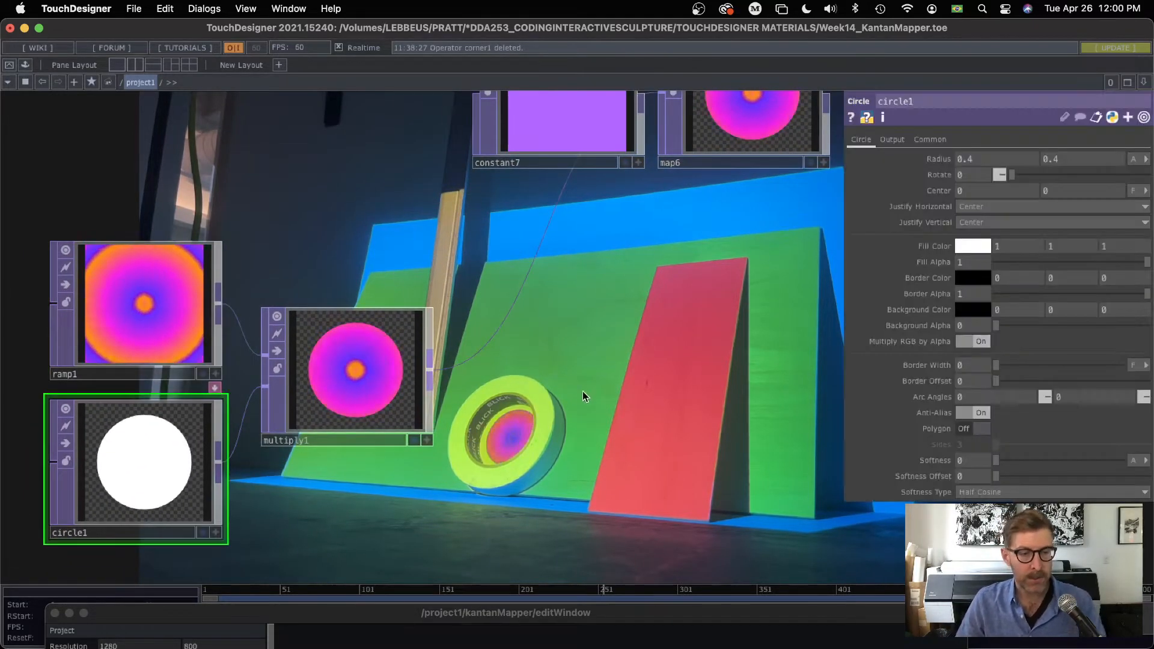
{"action": "left_click_drag", "start_coordinate": [589, 349], "coordinate": [474, 262]}
{"action": "mouse_move", "coordinate": [913, 158]}
{"action": "left_mouse_down"}
{"action": "mouse_move", "coordinate": [914, 178]}
{"action": "mouse_move", "coordinate": [965, 178]}
{"action": "mouse_move", "coordinate": [908, 155]}
{"action": "left_mouse_up"}
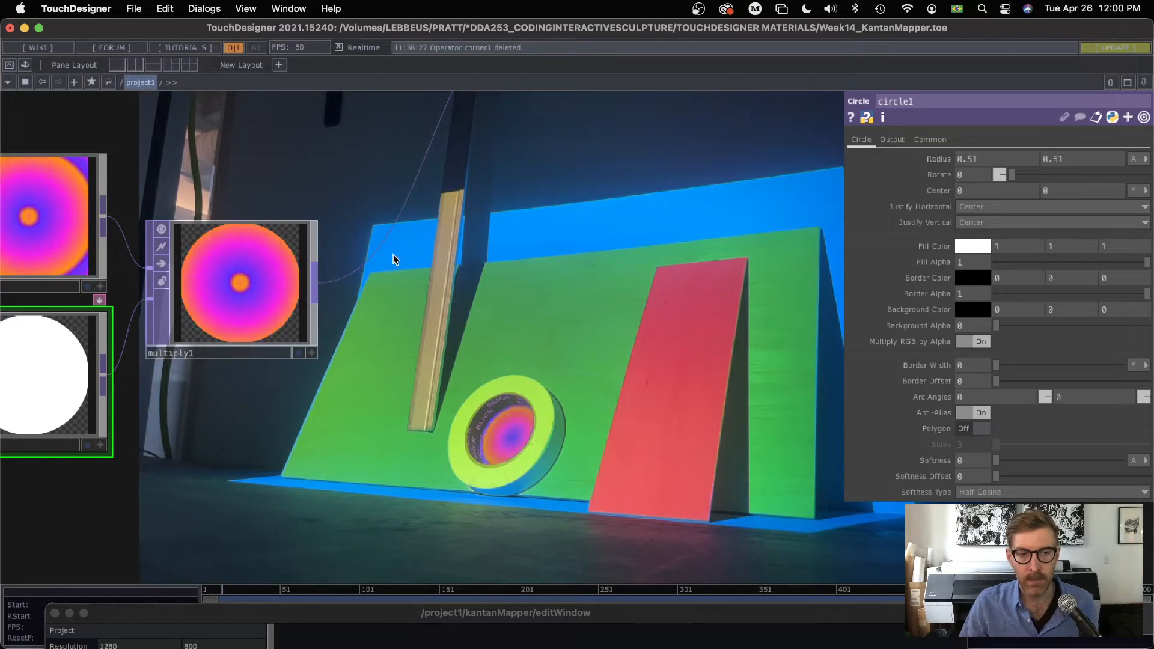
Step: Reduce circle1's horizontal and vertical radius to 0.4
{"action": "left_click_drag", "start_coordinate": [393, 255], "coordinate": [424, 275]}
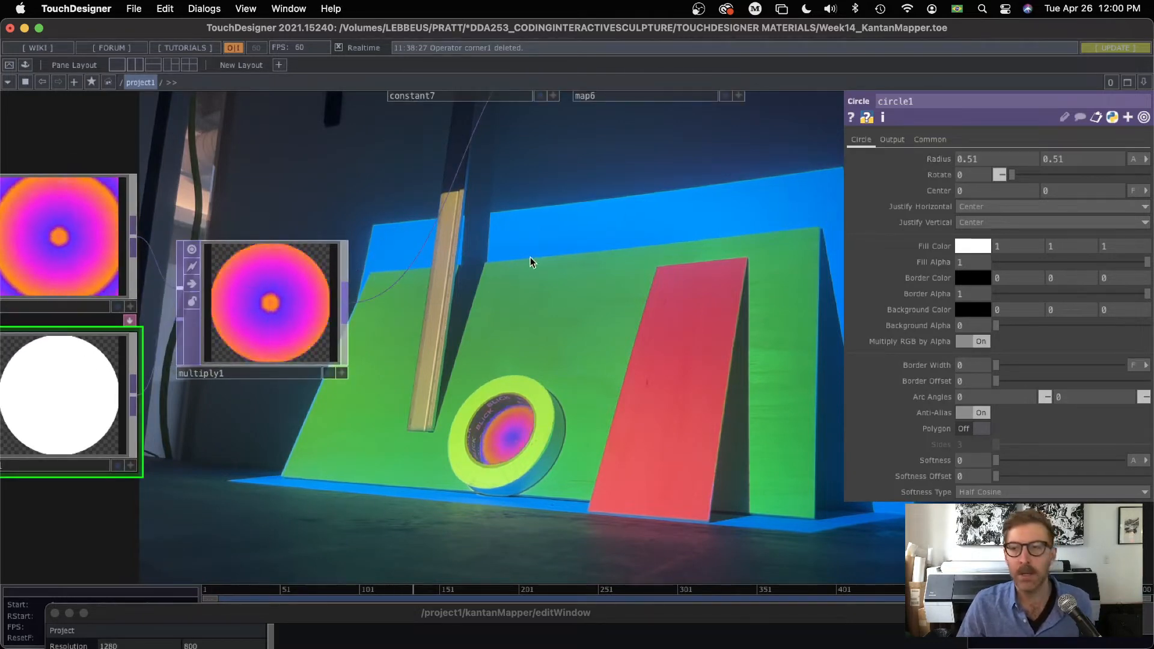
{"action": "scroll", "coordinate": [531, 259], "scroll_direction": "down", "scroll_amount": 4}
{"action": "left_click_drag", "start_coordinate": [597, 282], "coordinate": [409, 332]}
{"action": "left_click_drag", "start_coordinate": [496, 266], "coordinate": [595, 248]}
{"action": "scroll", "coordinate": [419, 254], "scroll_direction": "down", "scroll_amount": 3}
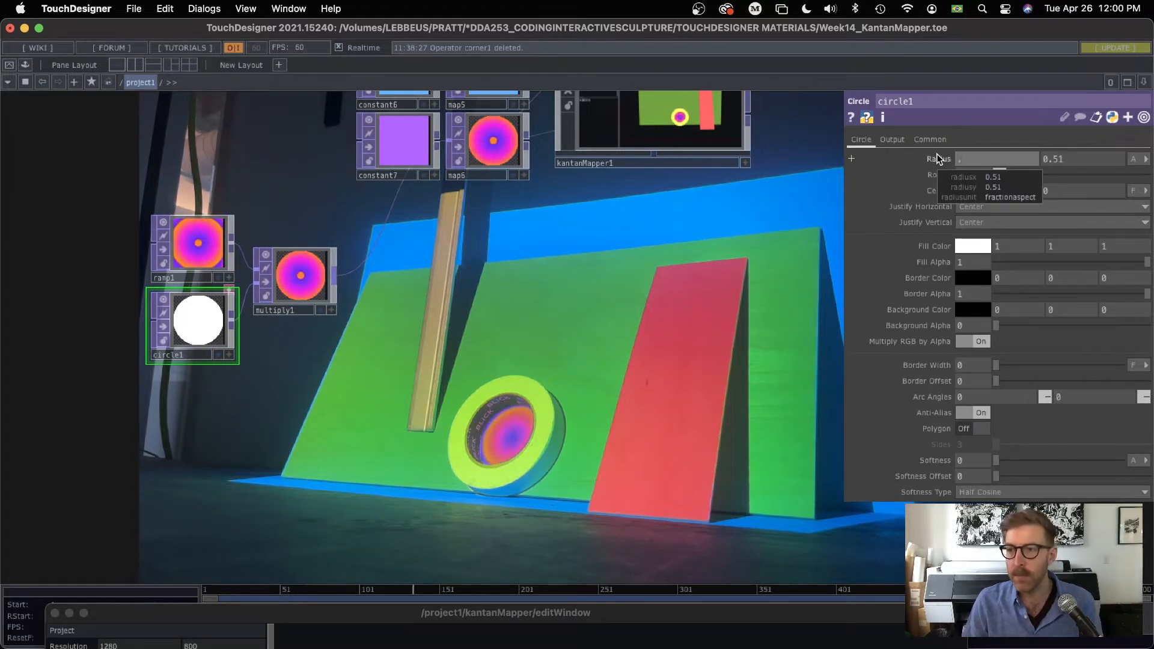
{"action": "type", "text": "4"}
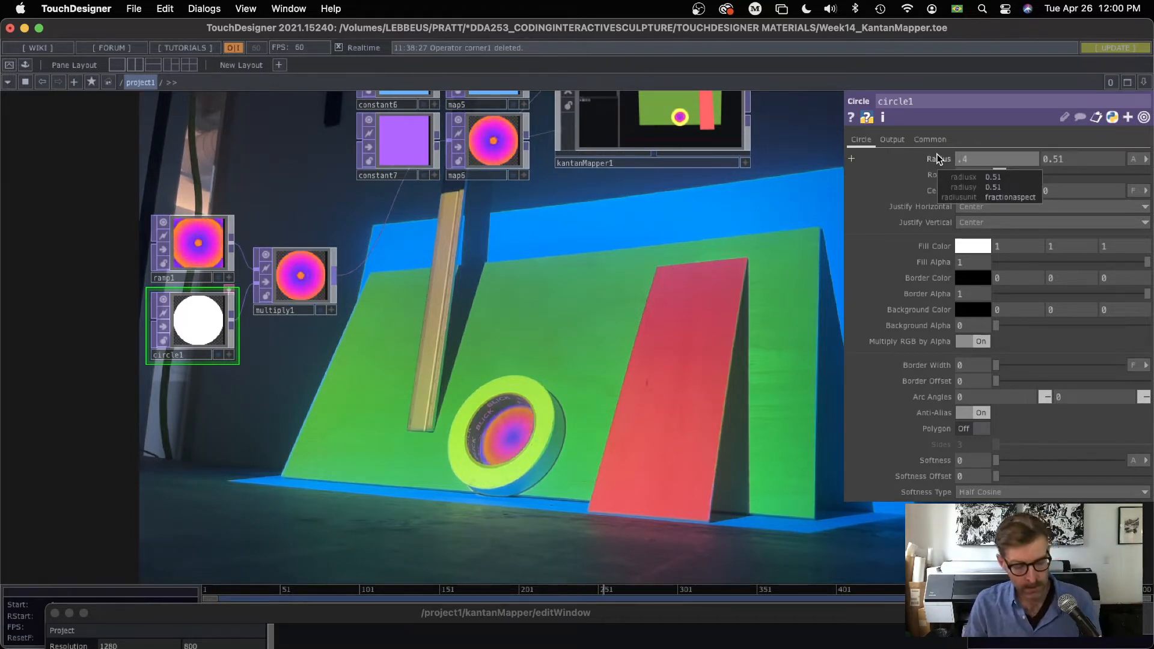
{"action": "key", "text": "Return"}
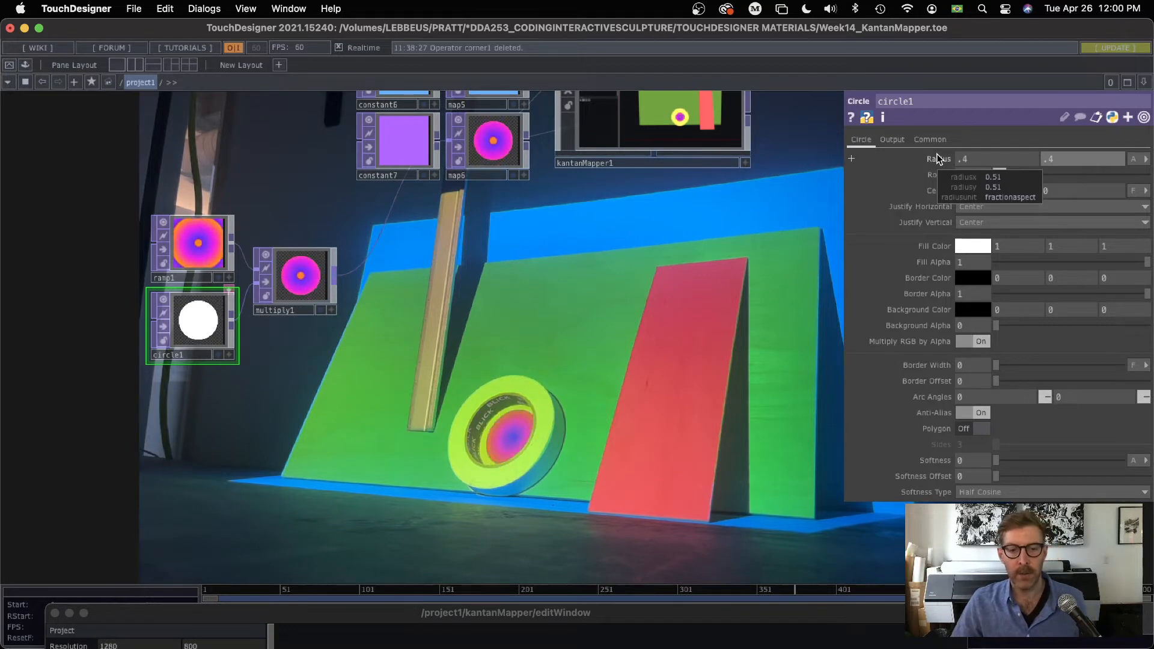
Step: Select the kantanMapper component, open its editor window and place it beside the network
{"action": "left_click_drag", "start_coordinate": [566, 265], "coordinate": [369, 384]}
{"action": "scroll", "coordinate": [505, 229], "scroll_direction": "up", "scroll_amount": 5}
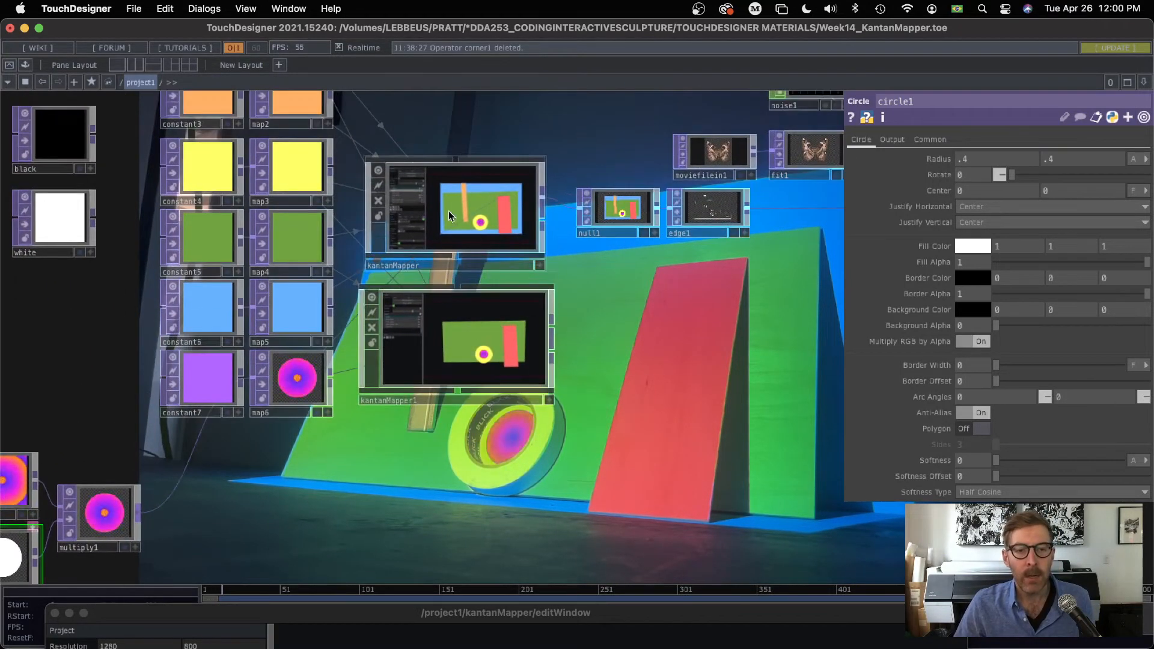
{"action": "left_click", "coordinate": [449, 211]}
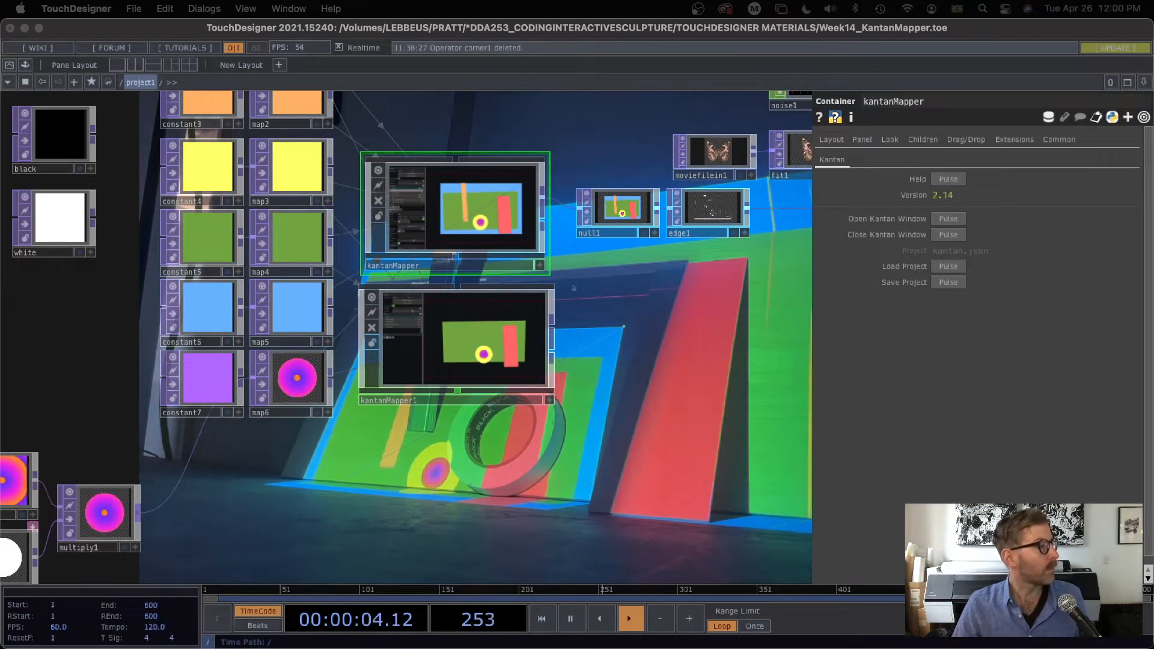
{"action": "left_click_drag", "start_coordinate": [715, 648], "coordinate": [935, 18]}
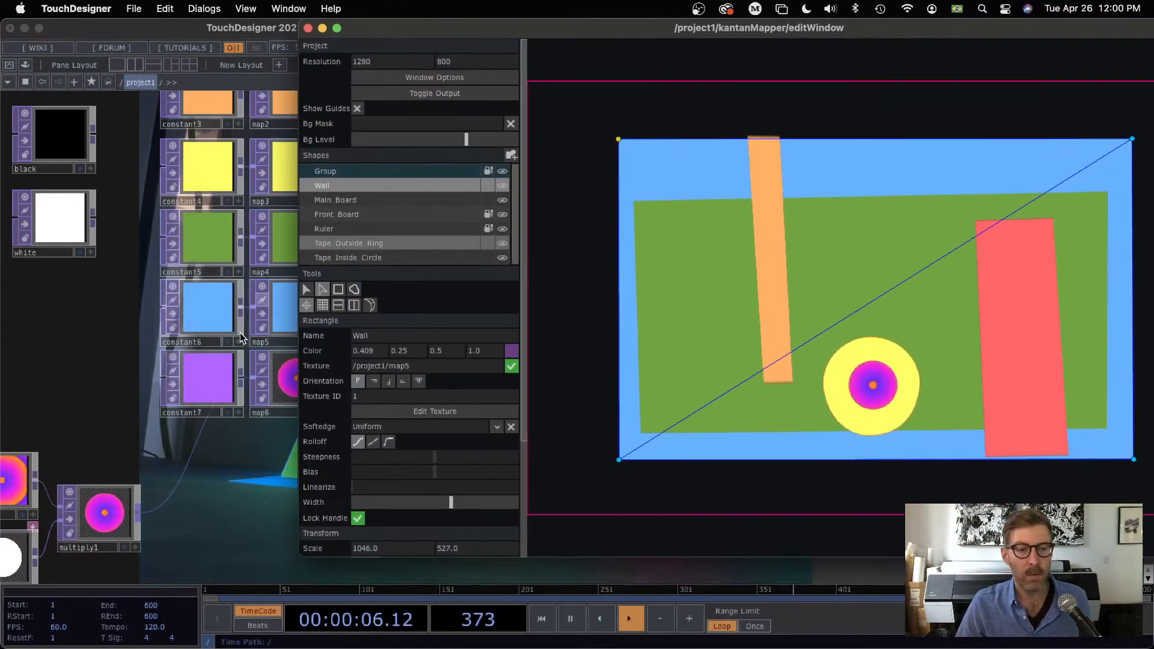
Step: Bring the ndiin1 camera feed into close view beside the KantanMapper editor to watch the projection while editing
{"action": "left_click_drag", "start_coordinate": [180, 430], "coordinate": [66, 359]}
{"action": "left_click_drag", "start_coordinate": [170, 347], "coordinate": [1, 234]}
{"action": "left_click_drag", "start_coordinate": [241, 325], "coordinate": [471, 497]}
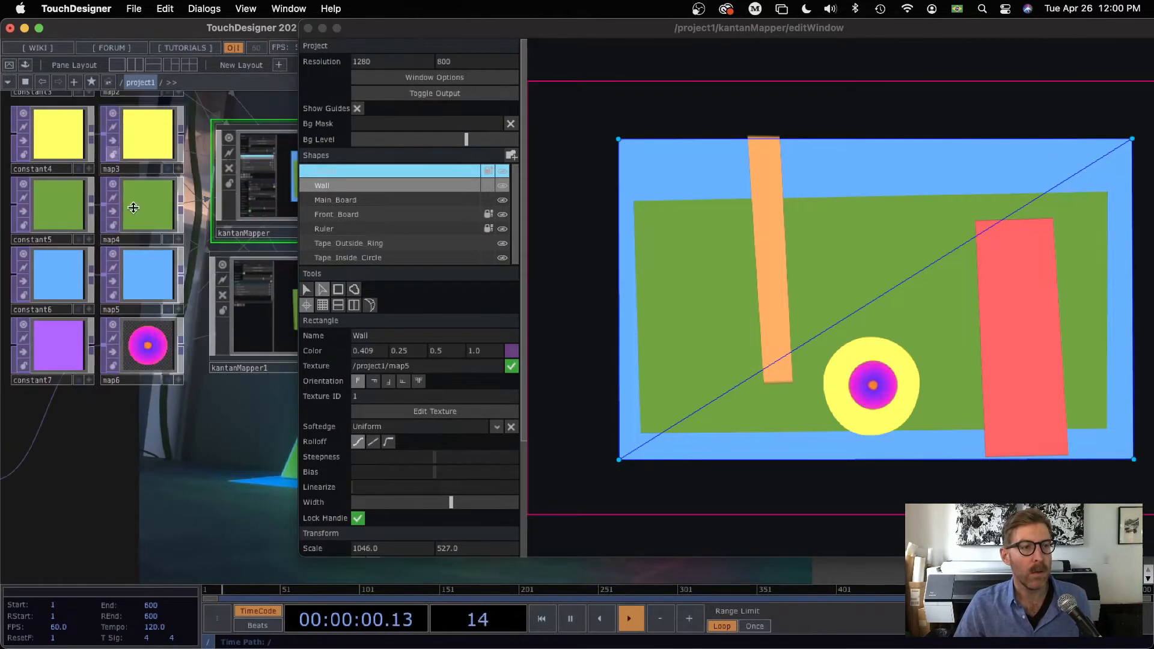
{"action": "left_click_drag", "start_coordinate": [196, 469], "coordinate": [297, 554]}
{"action": "left_click_drag", "start_coordinate": [77, 144], "coordinate": [575, 435]}
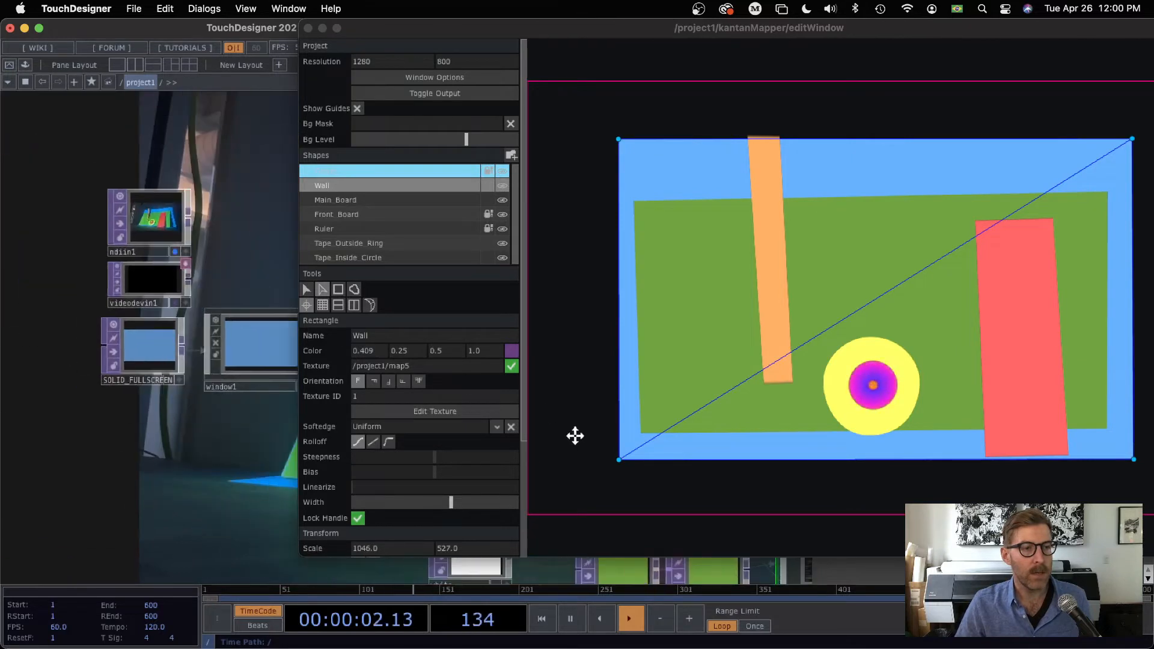
{"action": "scroll", "coordinate": [203, 201], "scroll_direction": "up", "scroll_amount": 10}
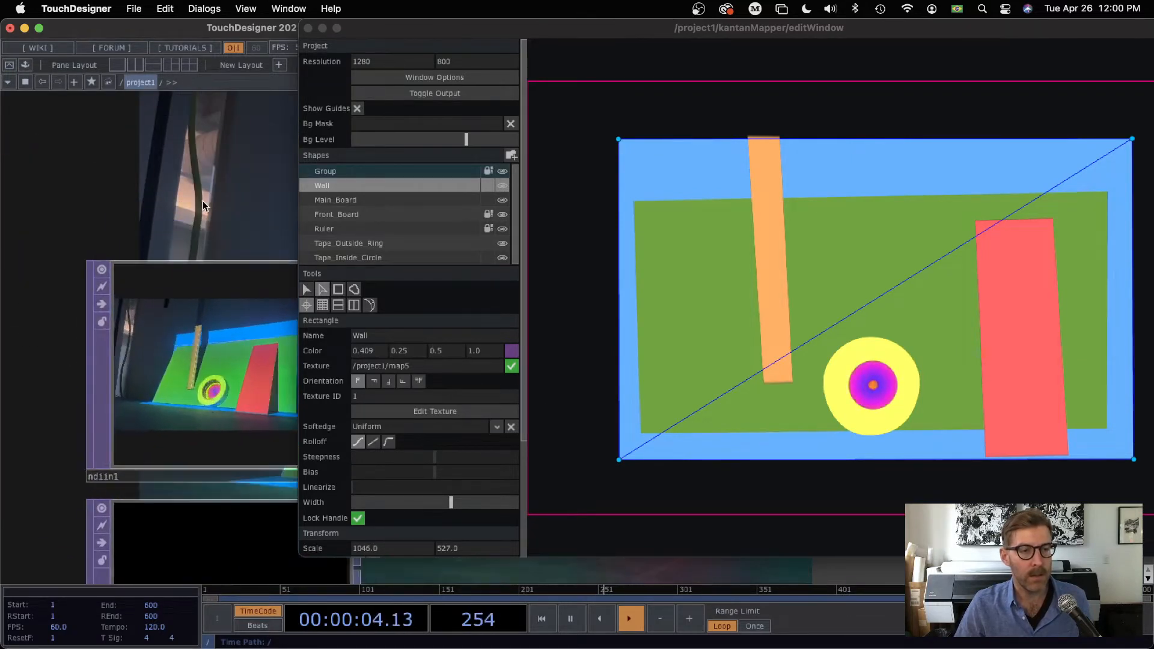
{"action": "left_click_drag", "start_coordinate": [167, 130], "coordinate": [144, 81]}
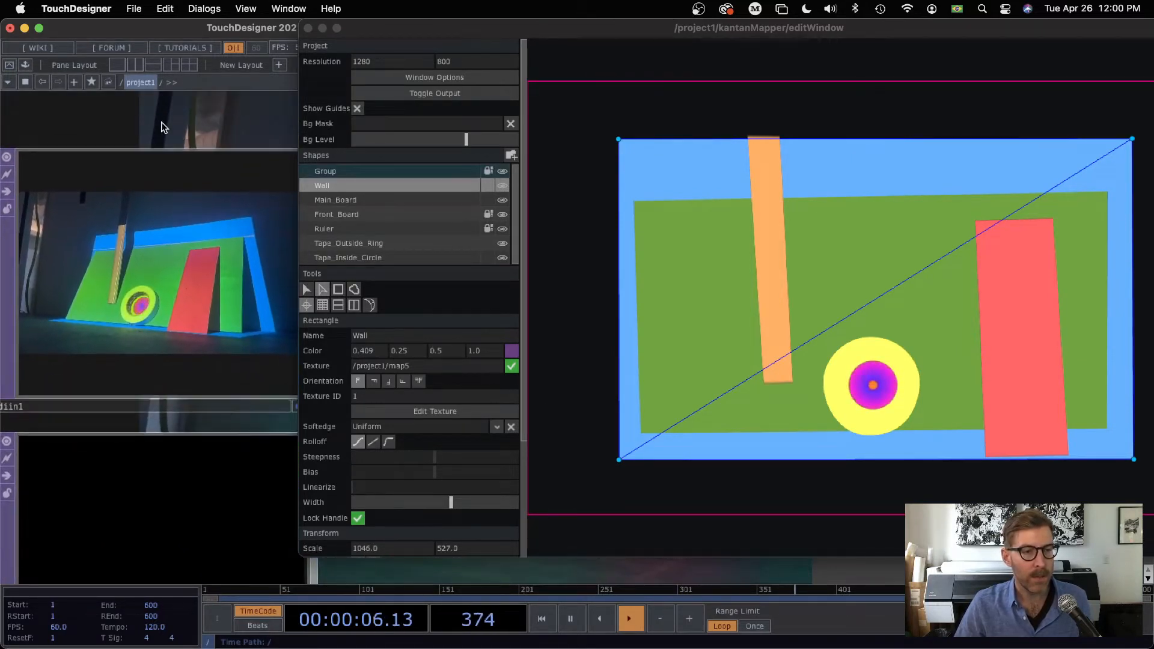
Step: Select the Tape_Inside_Circle shape, open its map6 texture for editing, and reposition and enlarge the texture window
{"action": "left_click", "coordinate": [876, 389]}
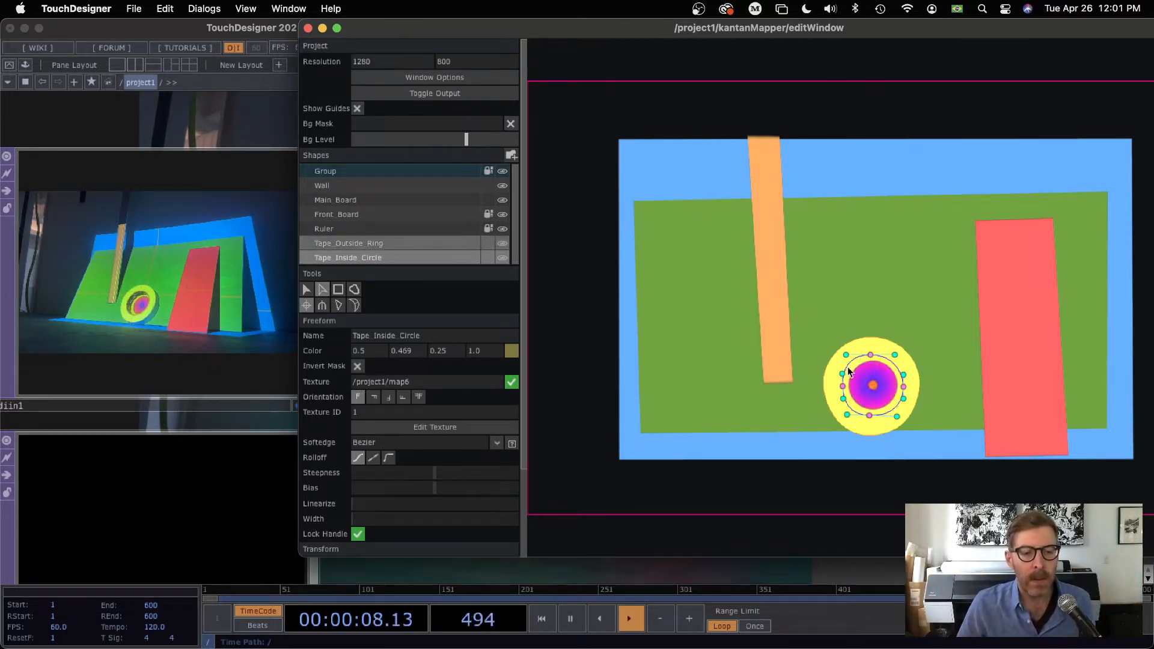
{"action": "left_click", "coordinate": [424, 428]}
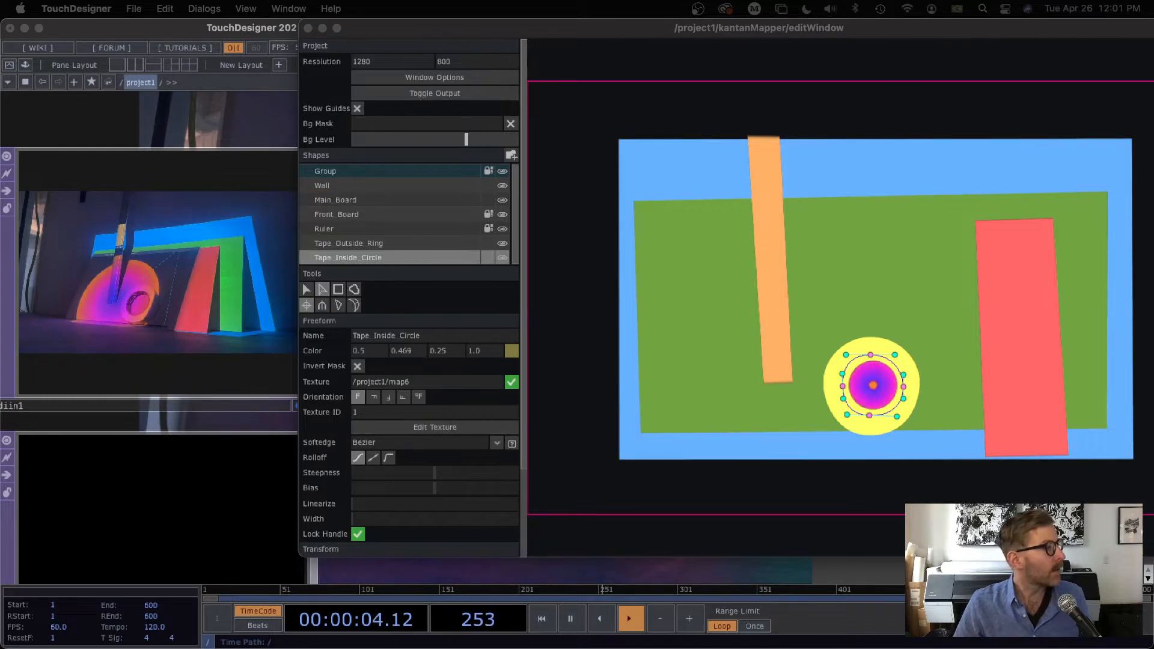
{"action": "left_click_drag", "start_coordinate": [0, 240], "coordinate": [549, 39]}
{"action": "left_click_drag", "start_coordinate": [846, 23], "coordinate": [677, 136]}
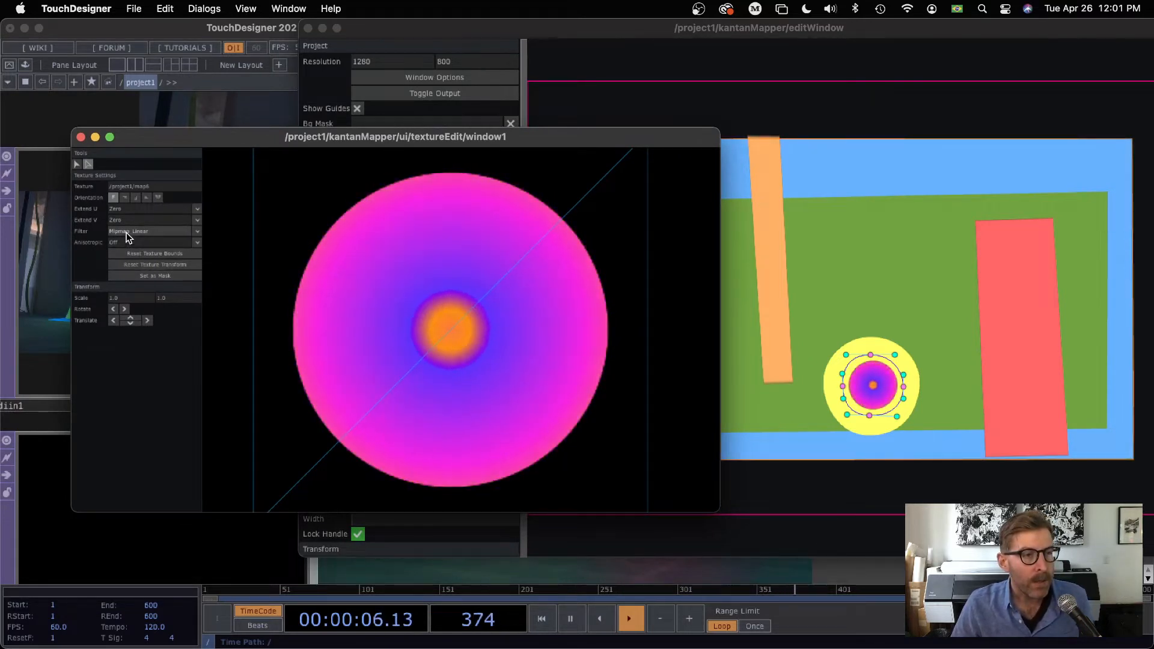
{"action": "left_click_drag", "start_coordinate": [72, 511], "coordinate": [35, 536]}
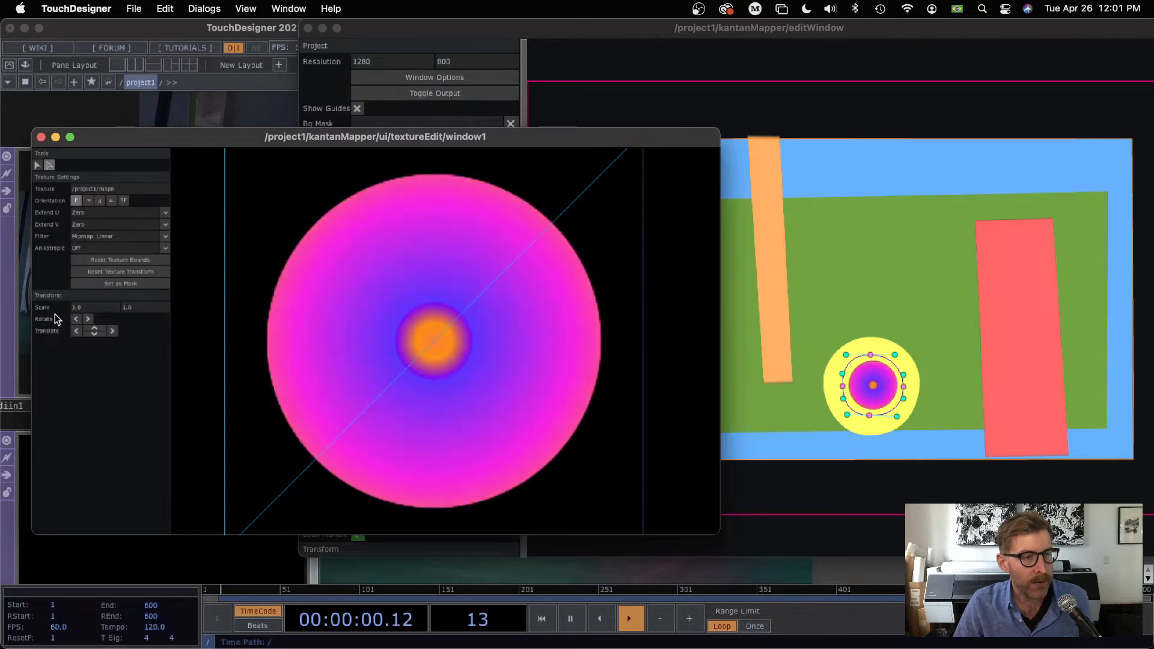
Step: Try scaling the Tape_Inside_Circle texture to 0.8, then 0.7 in both directions, restore its default orientation and close the texture editor
{"action": "left_click_drag", "start_coordinate": [85, 307], "coordinate": [53, 308]}
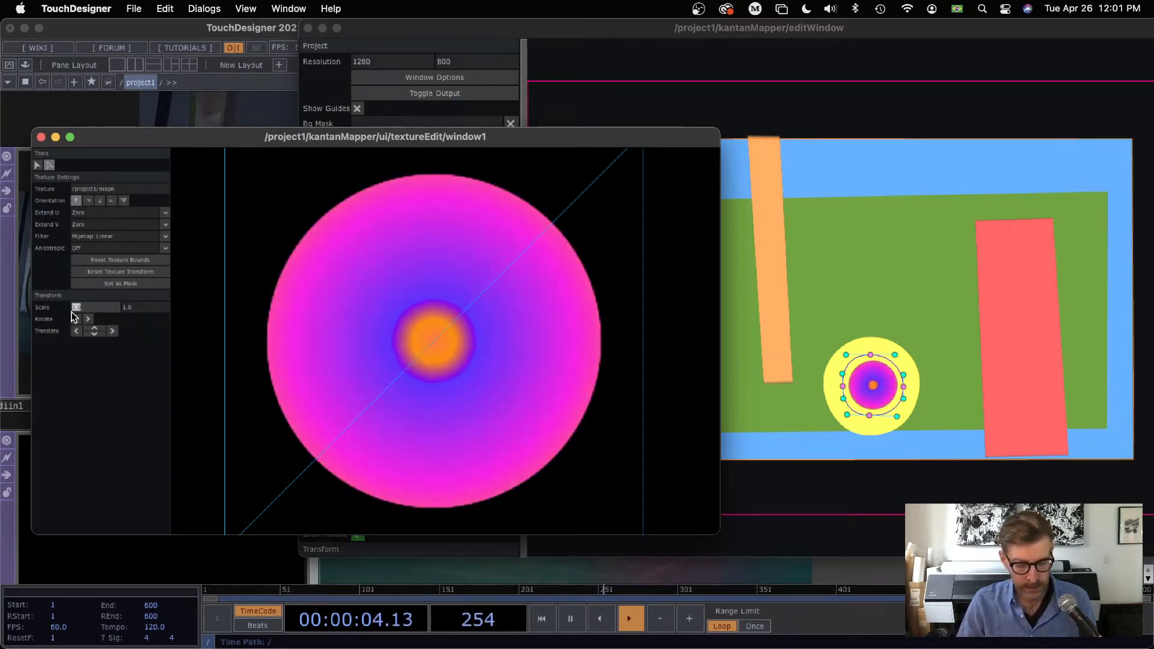
{"action": "type", "text": ".8"}
{"action": "key", "text": "Return"}
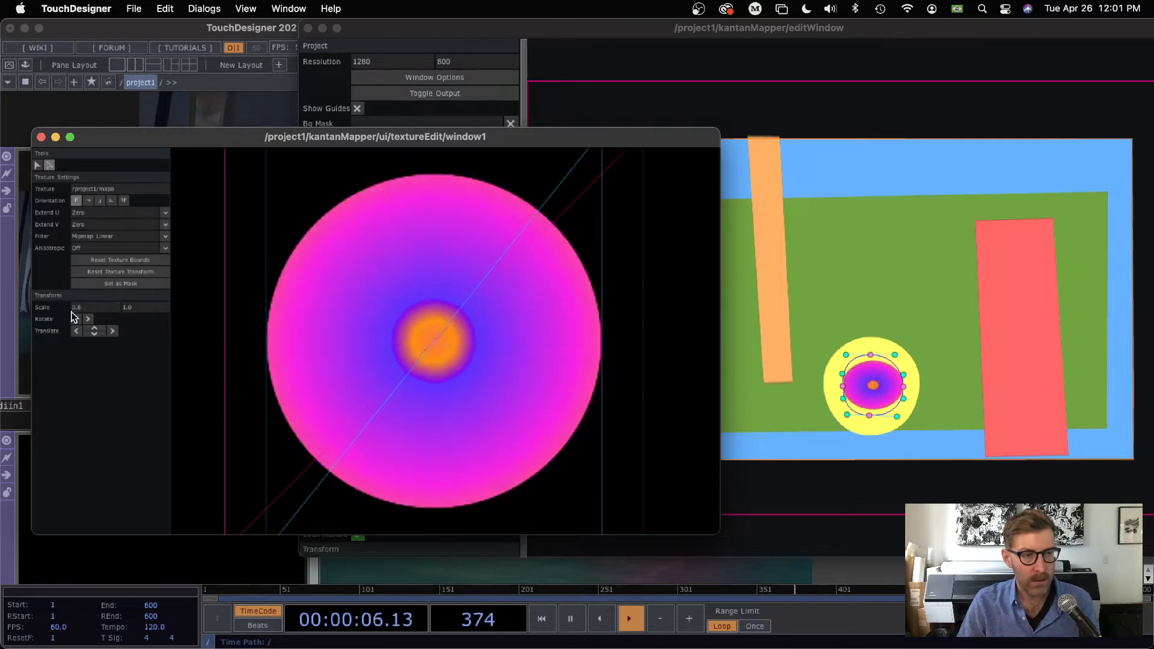
{"action": "left_click_drag", "start_coordinate": [138, 309], "coordinate": [114, 306]}
{"action": "type", "text": ".8"}
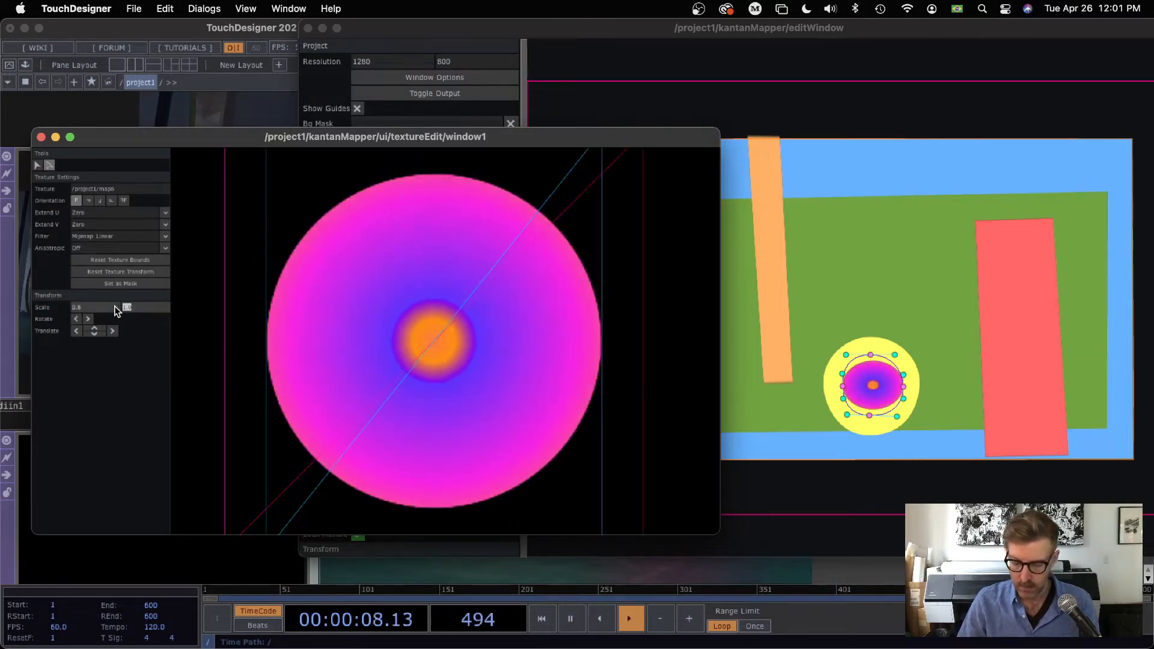
{"action": "key", "text": "Return"}
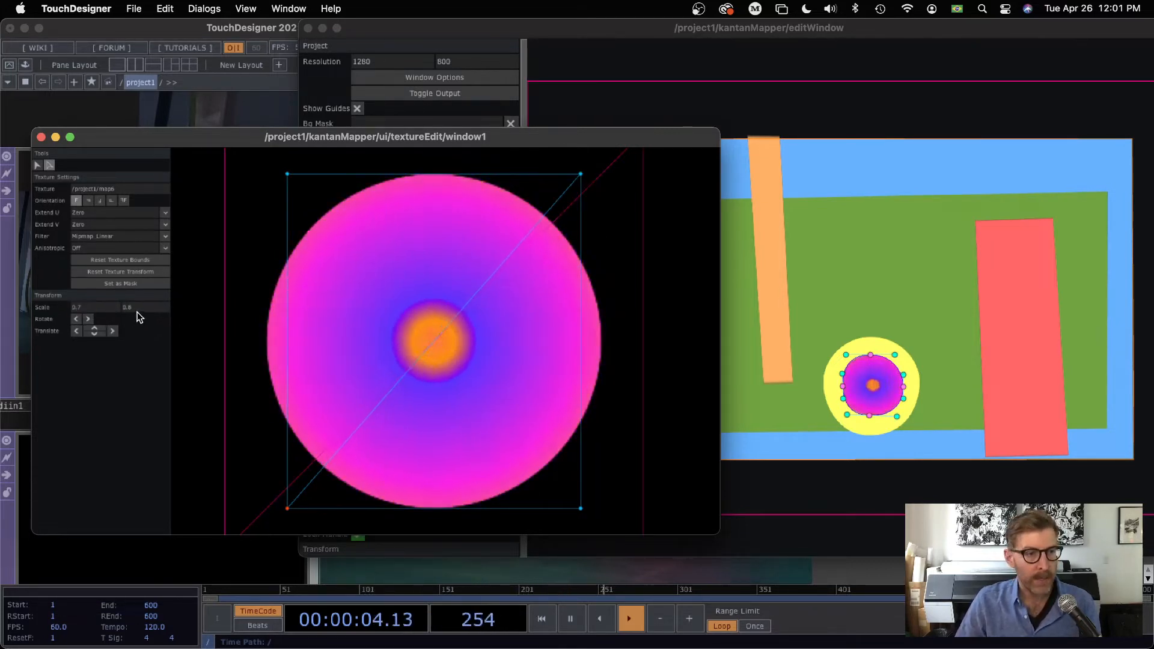
{"action": "key", "text": "Return"}
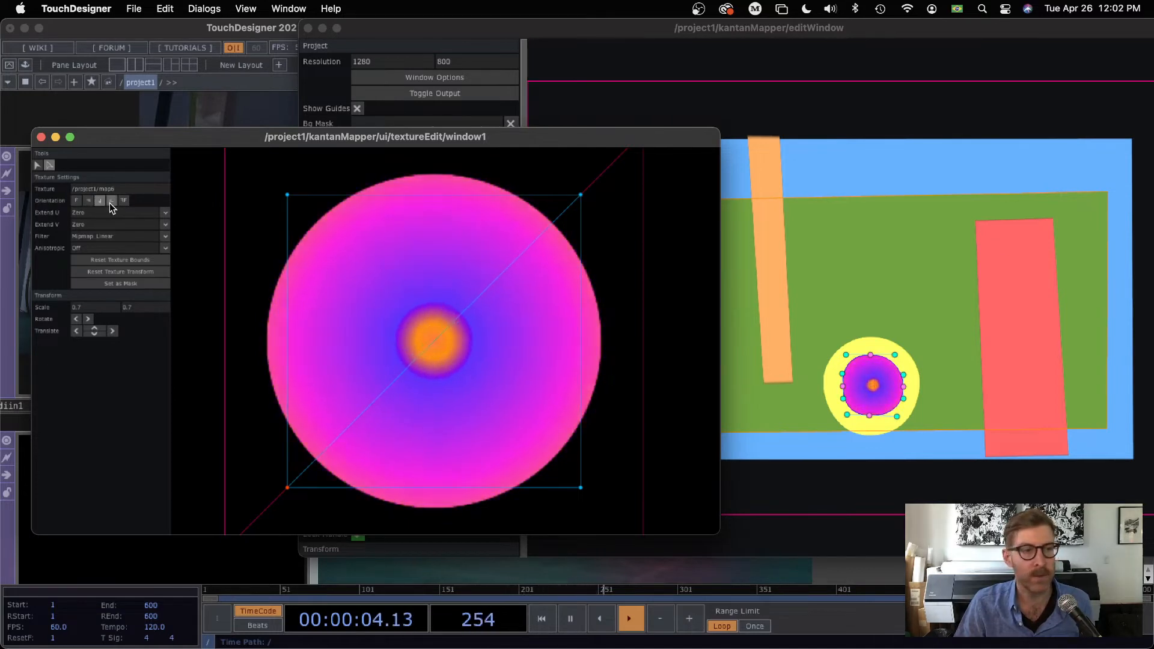
{"action": "left_click", "coordinate": [76, 201]}
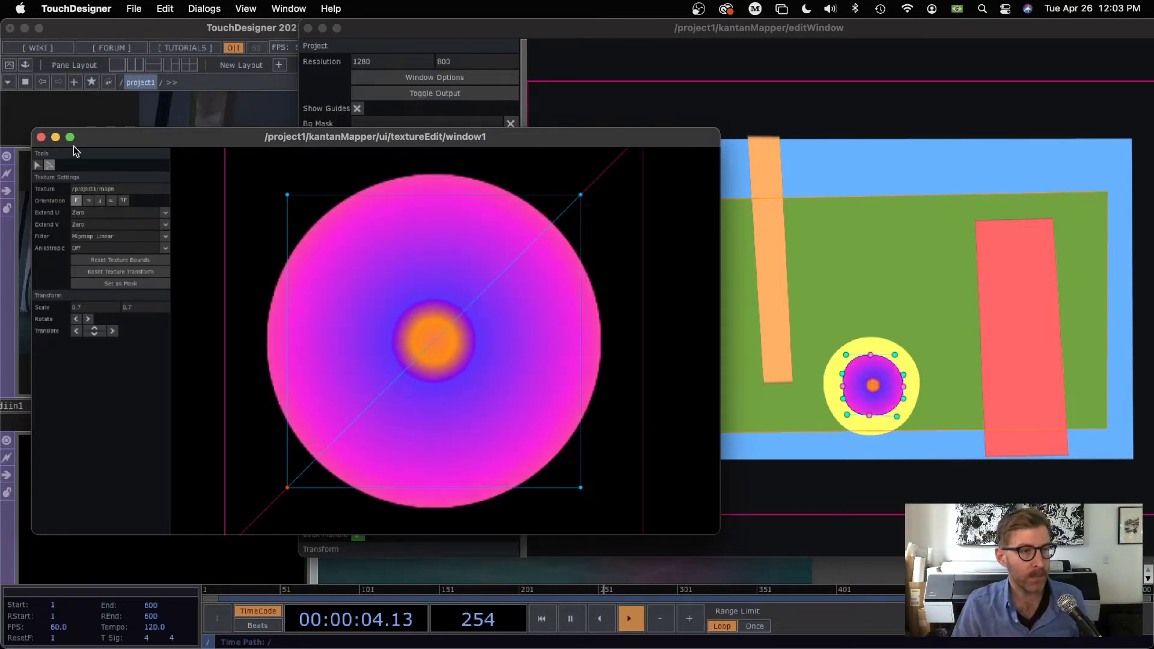
{"action": "left_click", "coordinate": [41, 138]}
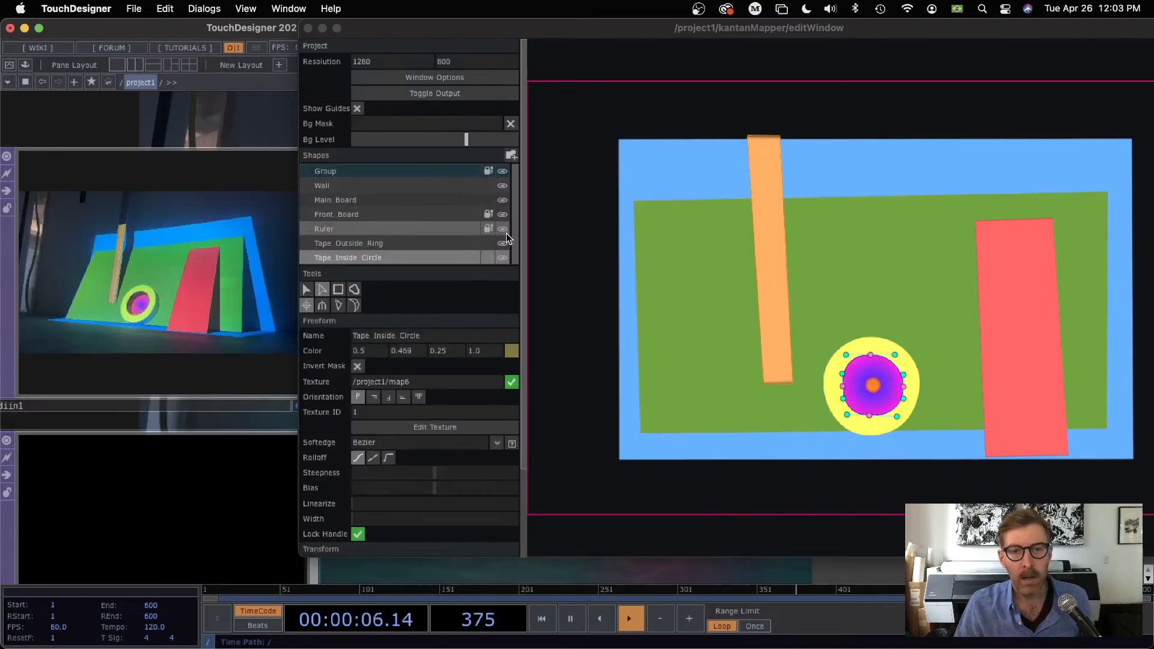
Step: Reopen the Tape_Inside_Circle texture, reset its scale to 1 in both directions, and close the texture and KantanMapper editors
{"action": "left_click_drag", "start_coordinate": [517, 34], "coordinate": [545, 34]}
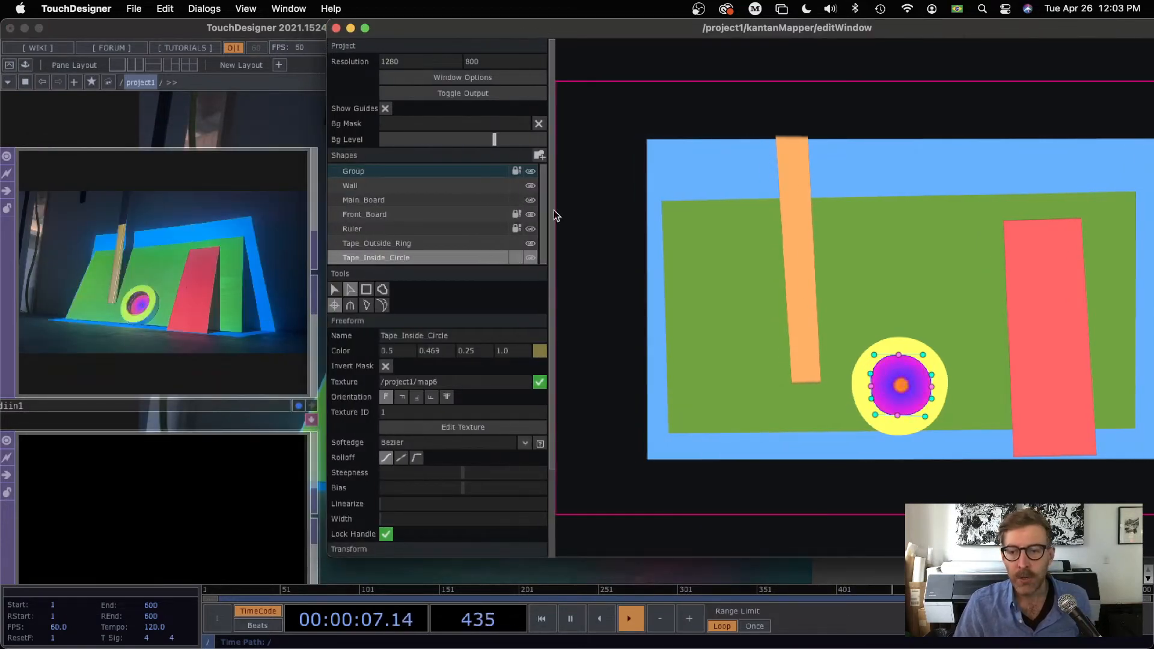
{"action": "left_click", "coordinate": [450, 427]}
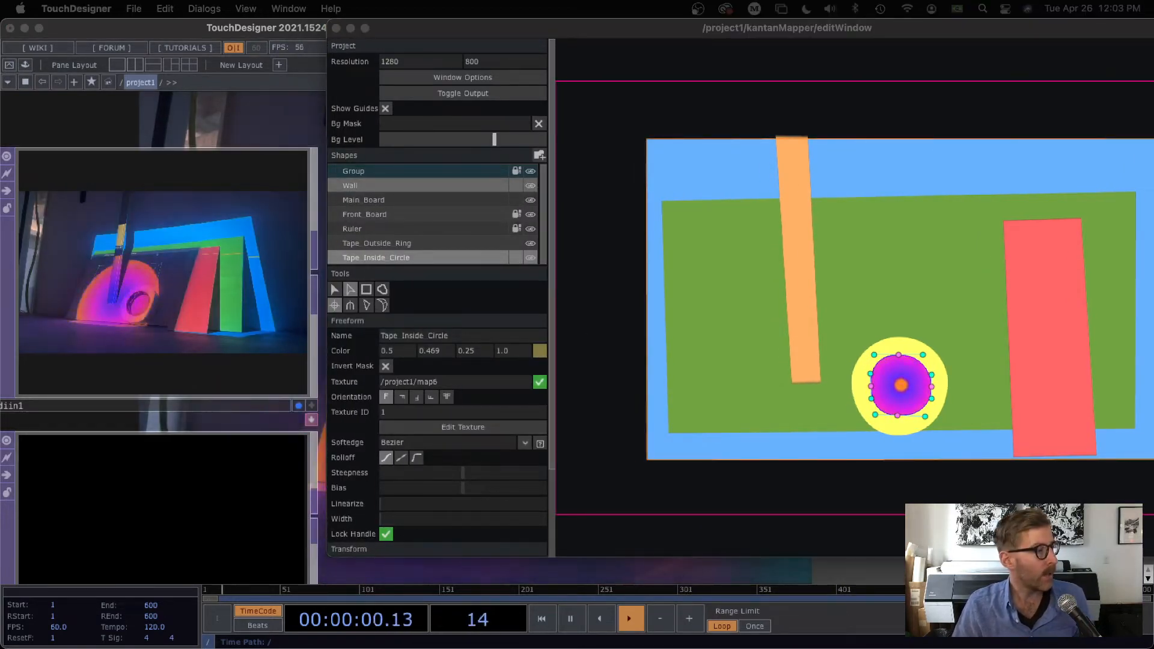
{"action": "left_click_drag", "start_coordinate": [0, 88], "coordinate": [885, 24]}
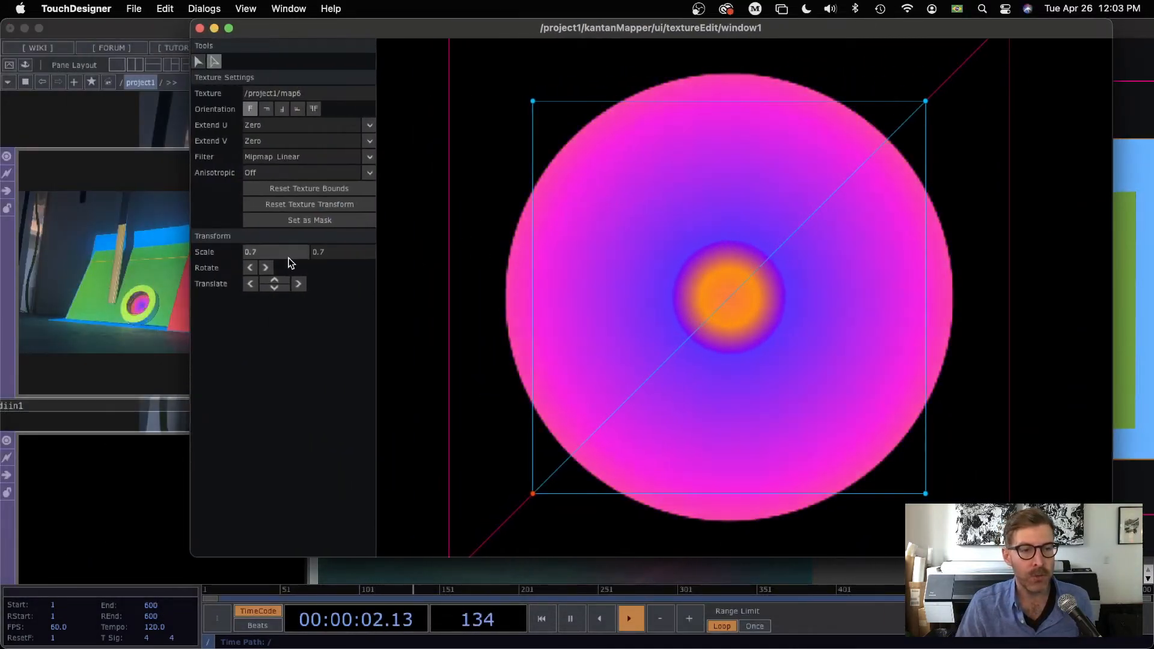
{"action": "left_click", "coordinate": [241, 251]}
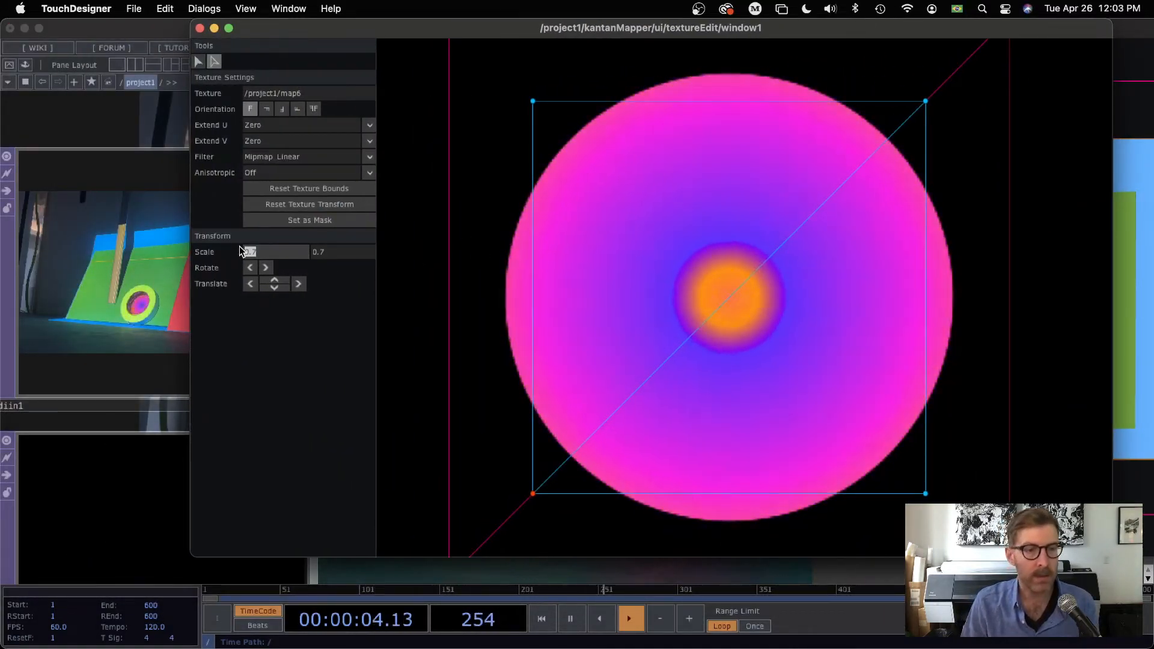
{"action": "type", "text": "1"}
{"action": "key", "text": "Return"}
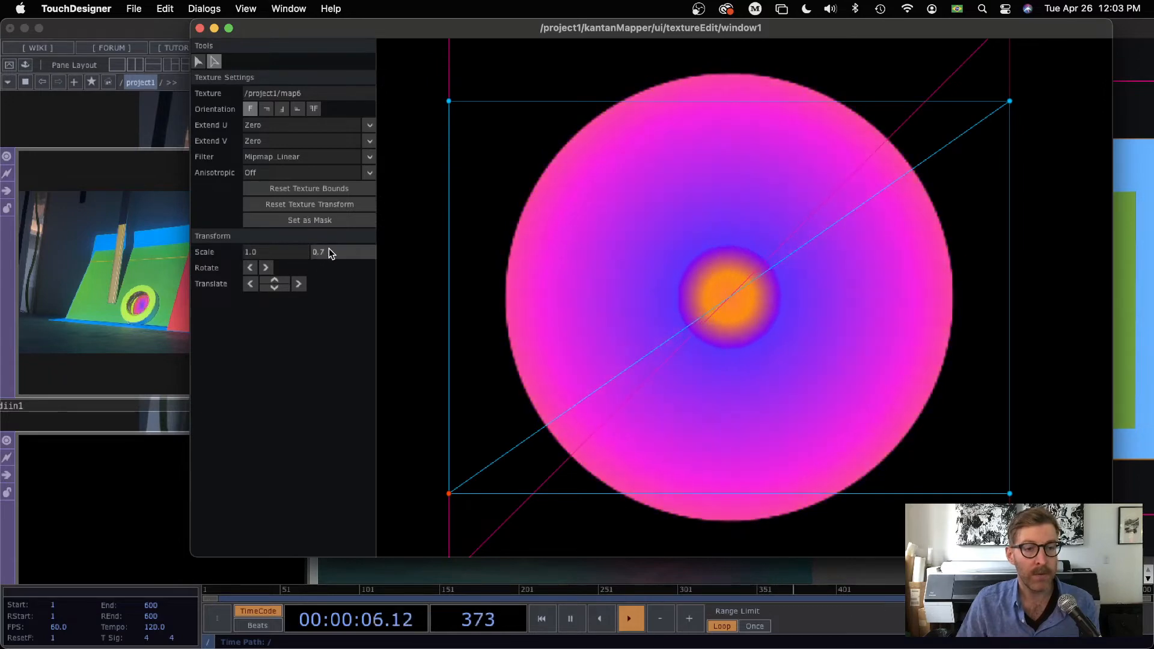
{"action": "left_click_drag", "start_coordinate": [329, 250], "coordinate": [312, 257]}
{"action": "type", "text": "1"}
{"action": "key", "text": "Return"}
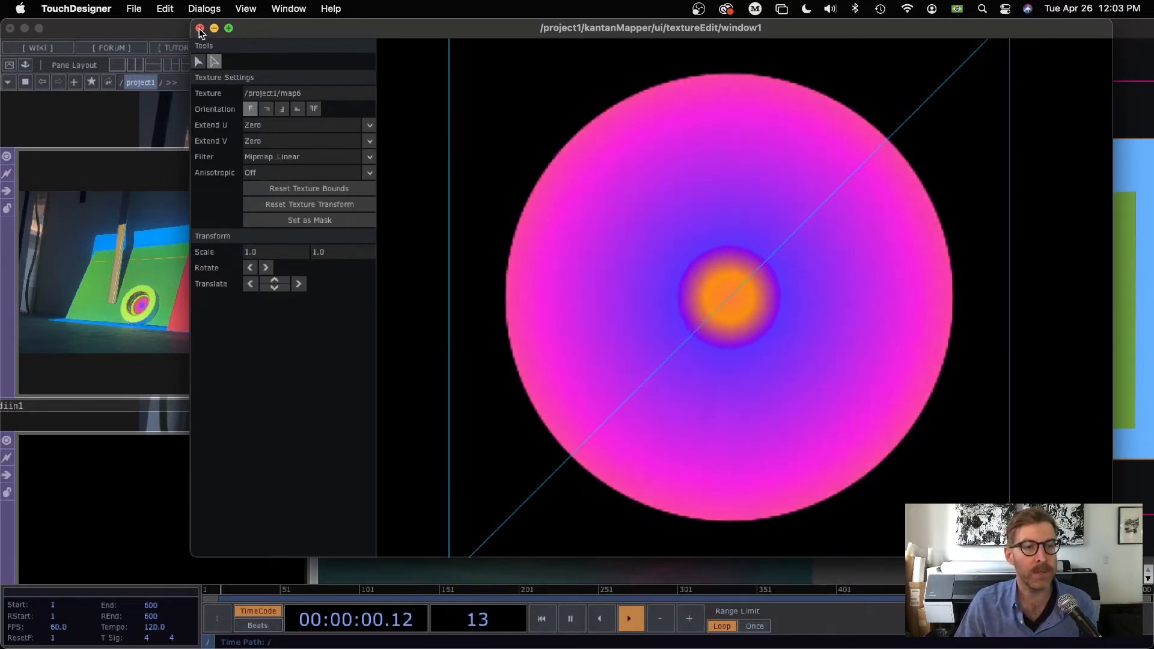
{"action": "left_click", "coordinate": [200, 29]}
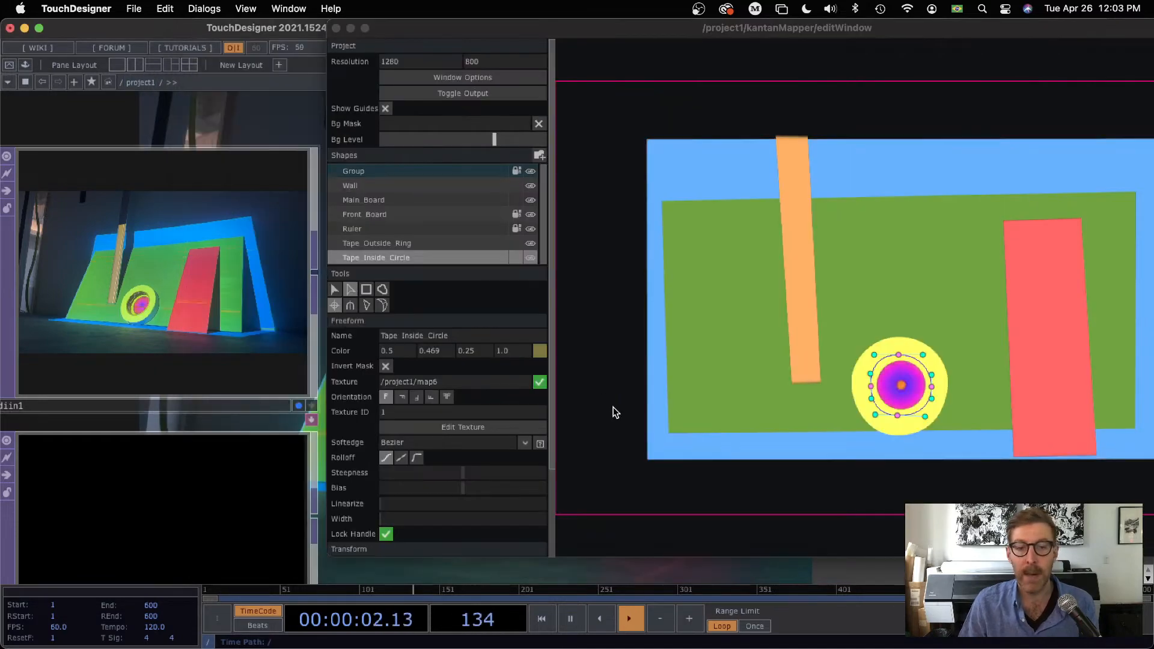
{"action": "left_click", "coordinate": [337, 31]}
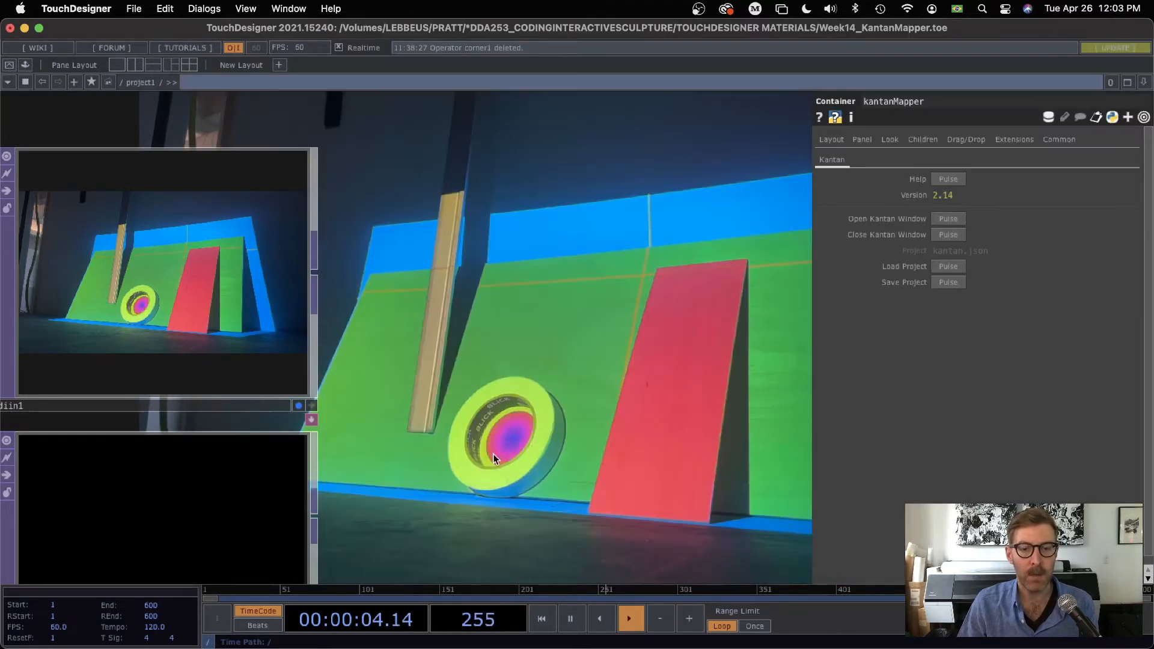
Step: Select circle1 in the network and set its horizontal and vertical radius to 0.5
{"action": "left_click_drag", "start_coordinate": [560, 365], "coordinate": [622, 175]}
{"action": "scroll", "coordinate": [502, 357], "scroll_direction": "down", "scroll_amount": 5}
{"action": "scroll", "coordinate": [492, 356], "scroll_direction": "down", "scroll_amount": 2}
{"action": "left_click_drag", "start_coordinate": [576, 442], "coordinate": [120, 168]}
{"action": "left_click_drag", "start_coordinate": [456, 425], "coordinate": [521, 123]}
{"action": "left_click_drag", "start_coordinate": [468, 373], "coordinate": [376, 224]}
{"action": "left_click", "coordinate": [394, 324]}
{"action": "left_click", "coordinate": [298, 424]}
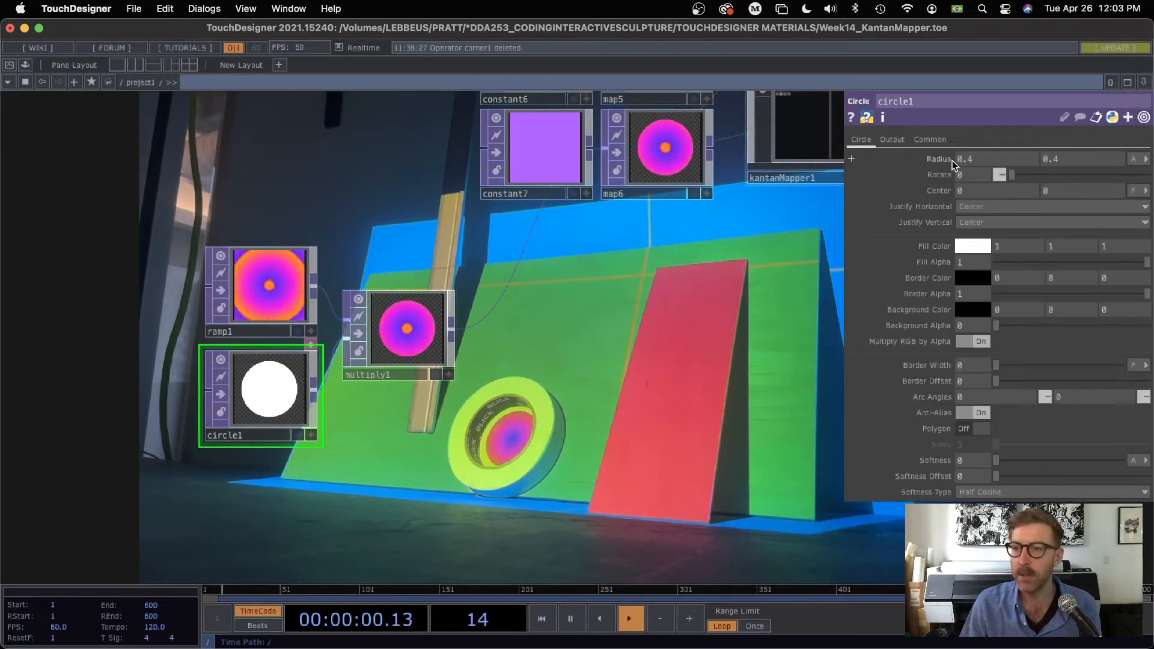
{"action": "type", "text": "."}
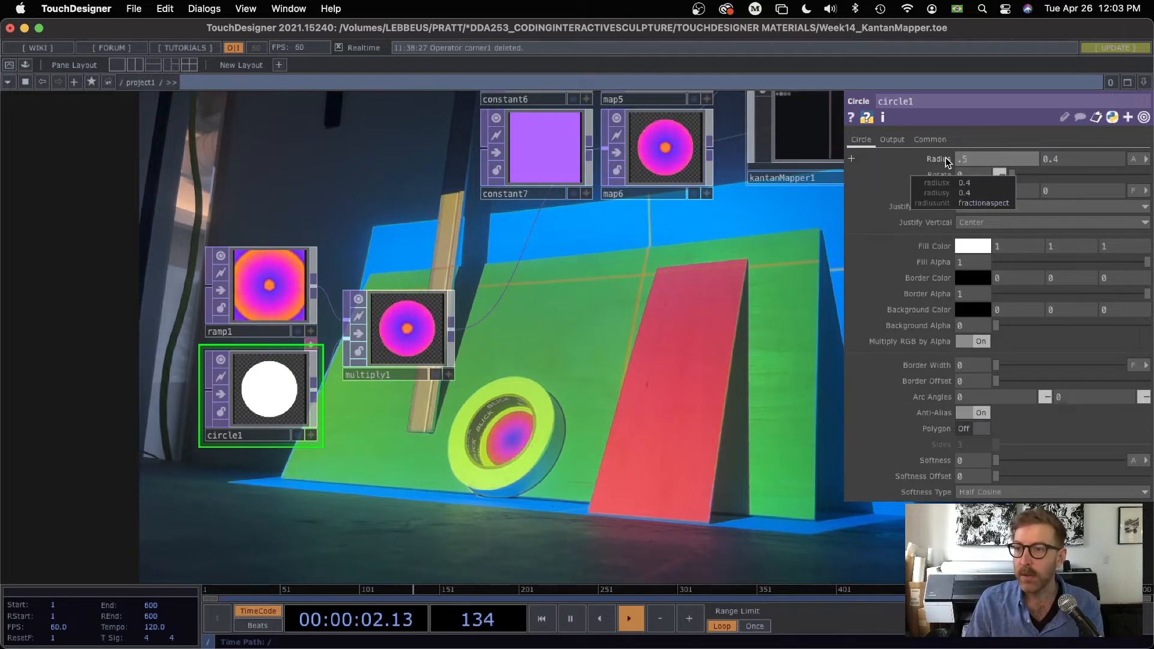
{"action": "type", "text": "5"}
{"action": "key", "text": "Tab"}
{"action": "type", "text": ".5"}
{"action": "key", "text": "Return"}
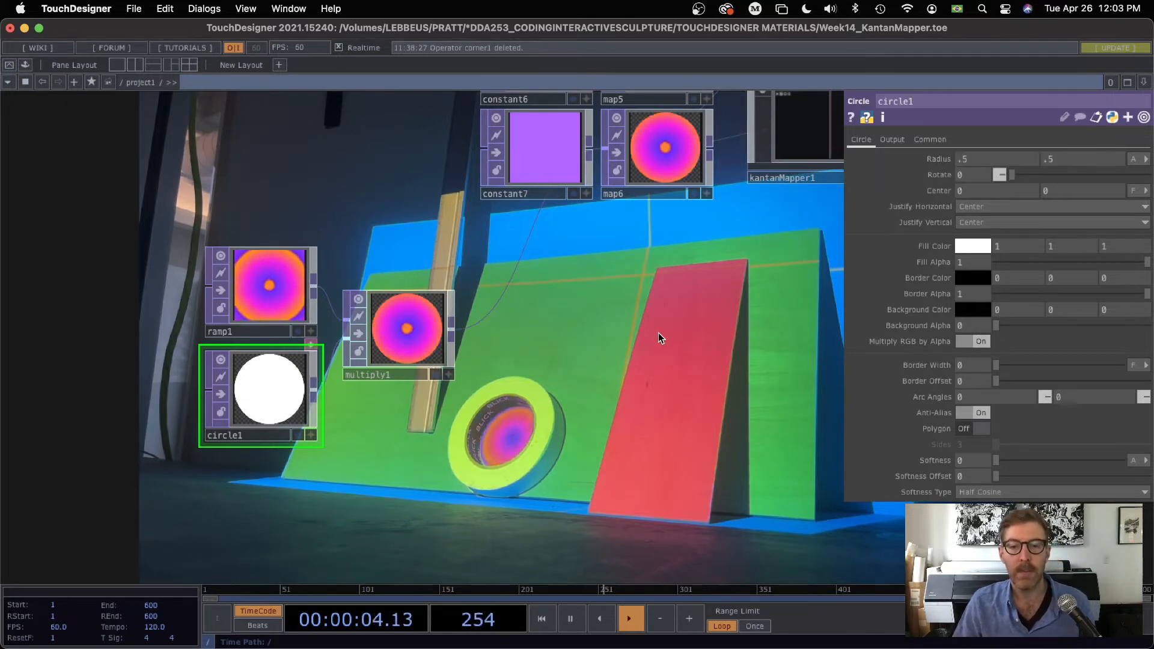
{"action": "mouse_move", "coordinate": [587, 334]}
{"action": "left_mouse_down"}
{"action": "mouse_move", "coordinate": [450, 419]}
{"action": "mouse_move", "coordinate": [579, 312]}
{"action": "mouse_move", "coordinate": [599, 218]}
{"action": "left_mouse_up"}
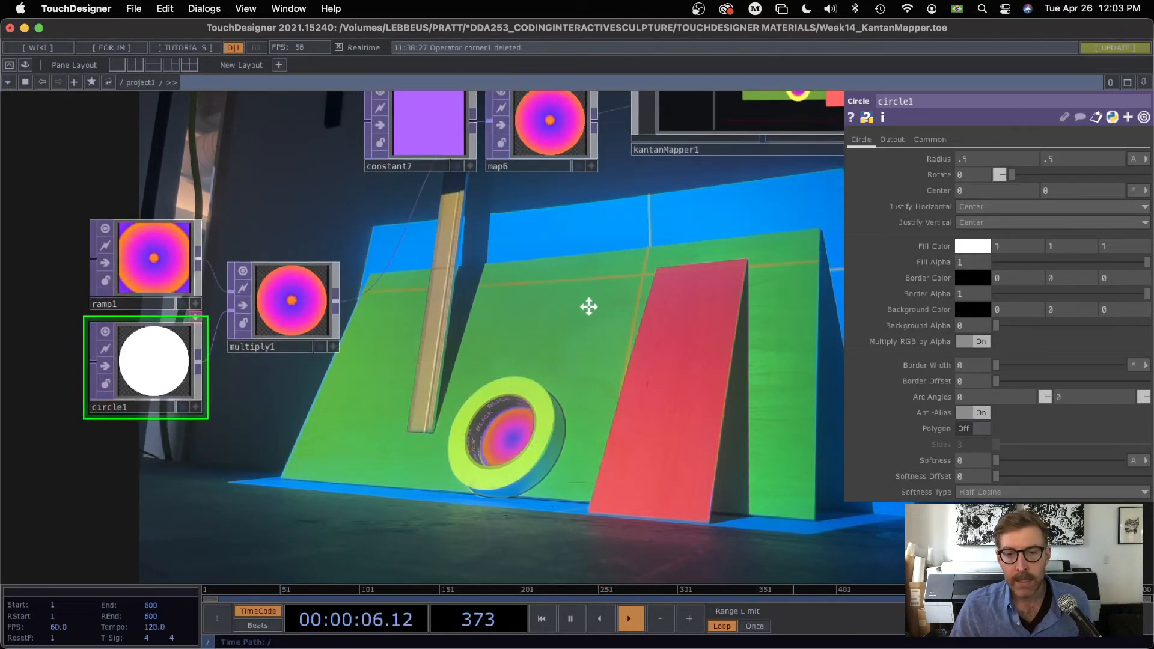
{"action": "left_click_drag", "start_coordinate": [588, 306], "coordinate": [663, 222]}
{"action": "key", "text": "Tab"}
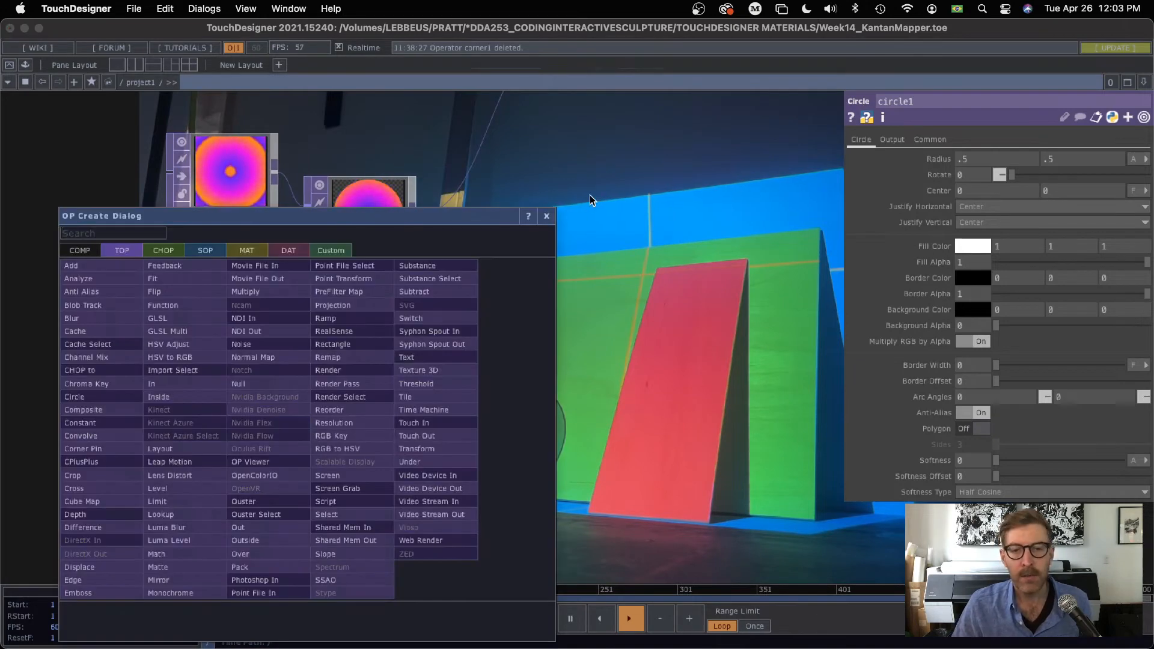
{"action": "left_click", "coordinate": [547, 216]}
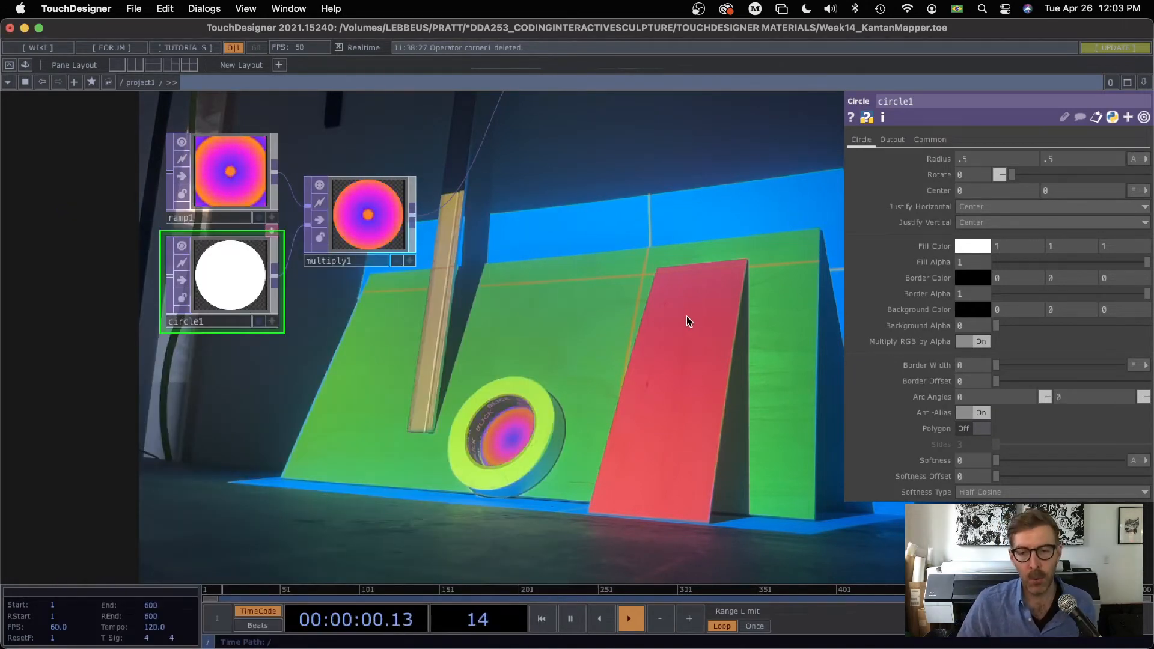
Step: Add a Noise TOP to the network below circle1
{"action": "left_click_drag", "start_coordinate": [319, 446], "coordinate": [352, 404]}
{"action": "key", "text": "Tab"}
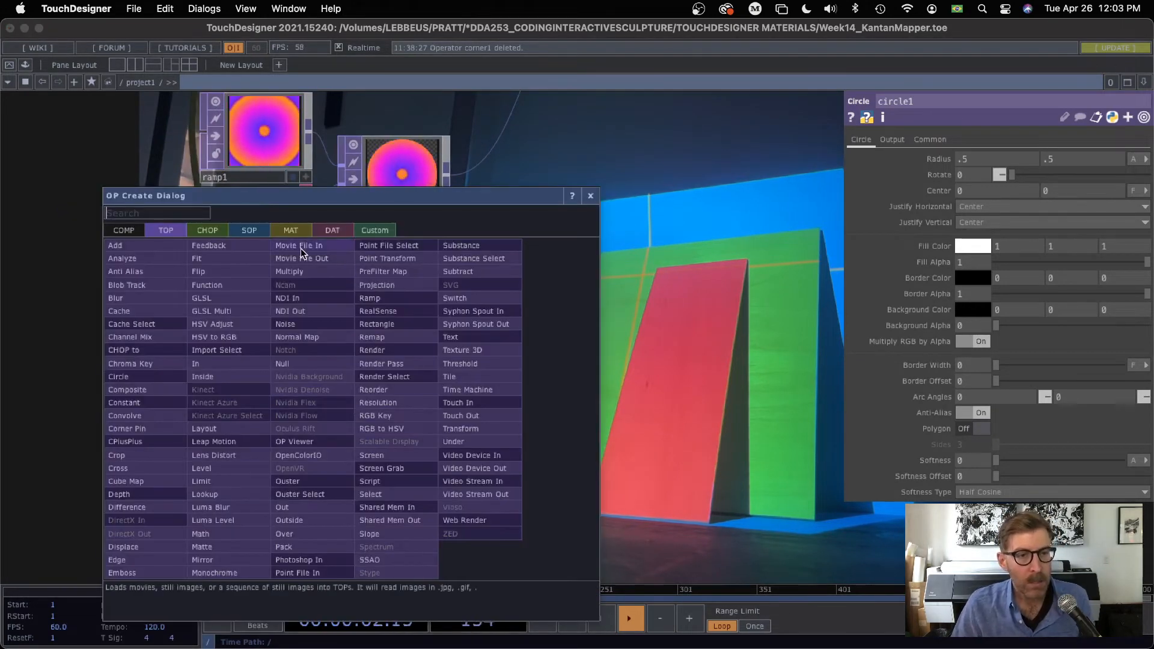
{"action": "left_click_drag", "start_coordinate": [448, 202], "coordinate": [369, 148]}
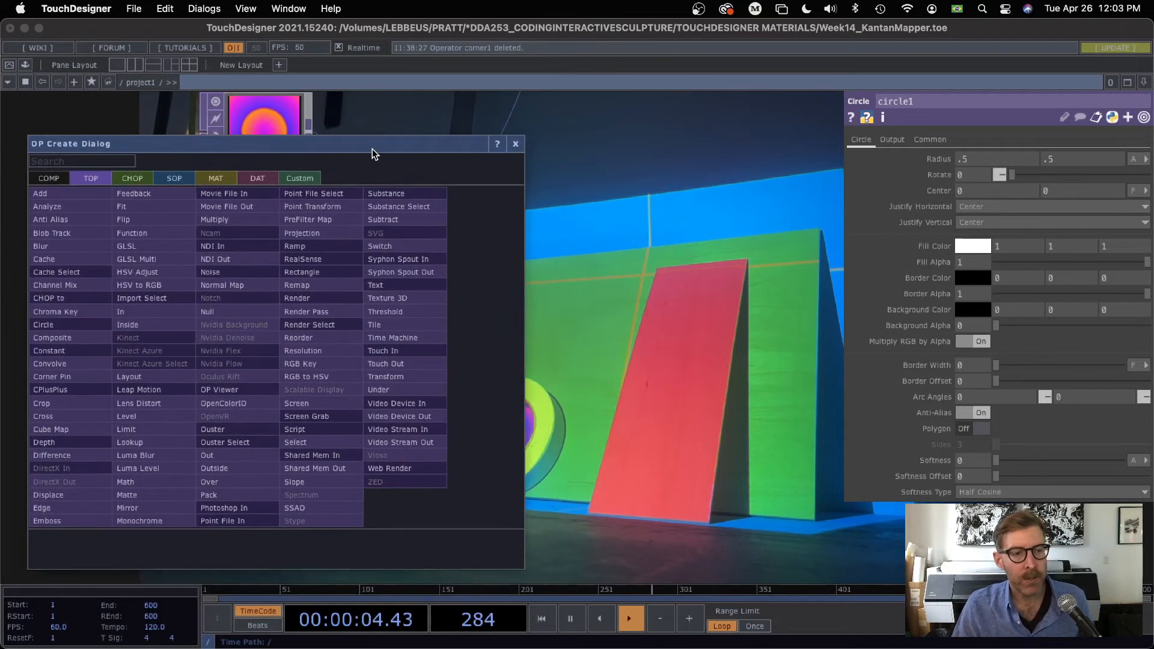
{"action": "left_click", "coordinate": [211, 272]}
{"action": "left_click", "coordinate": [263, 442]}
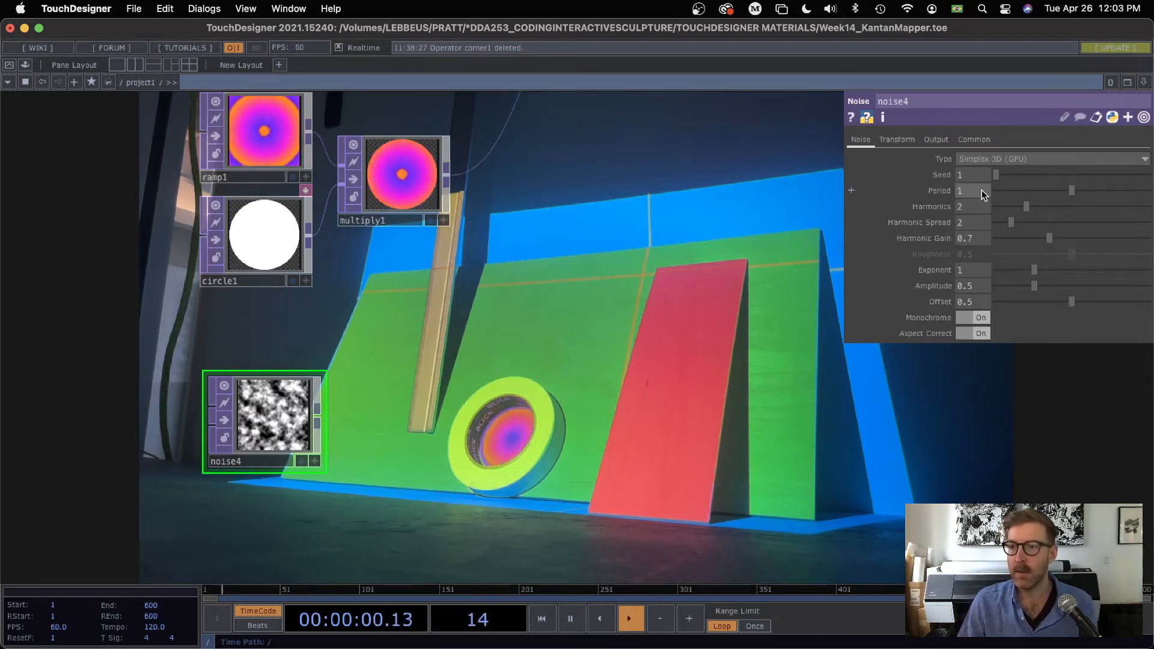
Step: Set noise4's period to 10 and turn off its monochrome option to get soft colored noise
{"action": "type", "text": "10"}
{"action": "key", "text": "Return"}
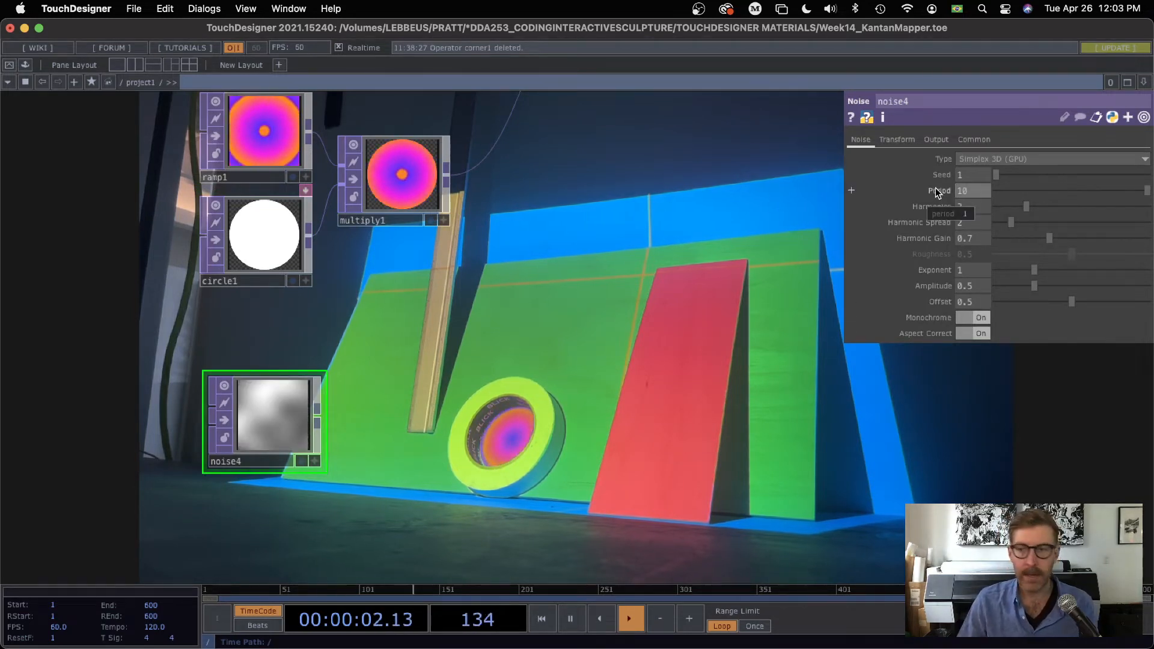
{"action": "left_click", "coordinate": [974, 319]}
{"action": "left_click_drag", "start_coordinate": [471, 387], "coordinate": [442, 344]}
{"action": "scroll", "coordinate": [274, 410], "scroll_direction": "up", "scroll_amount": 3}
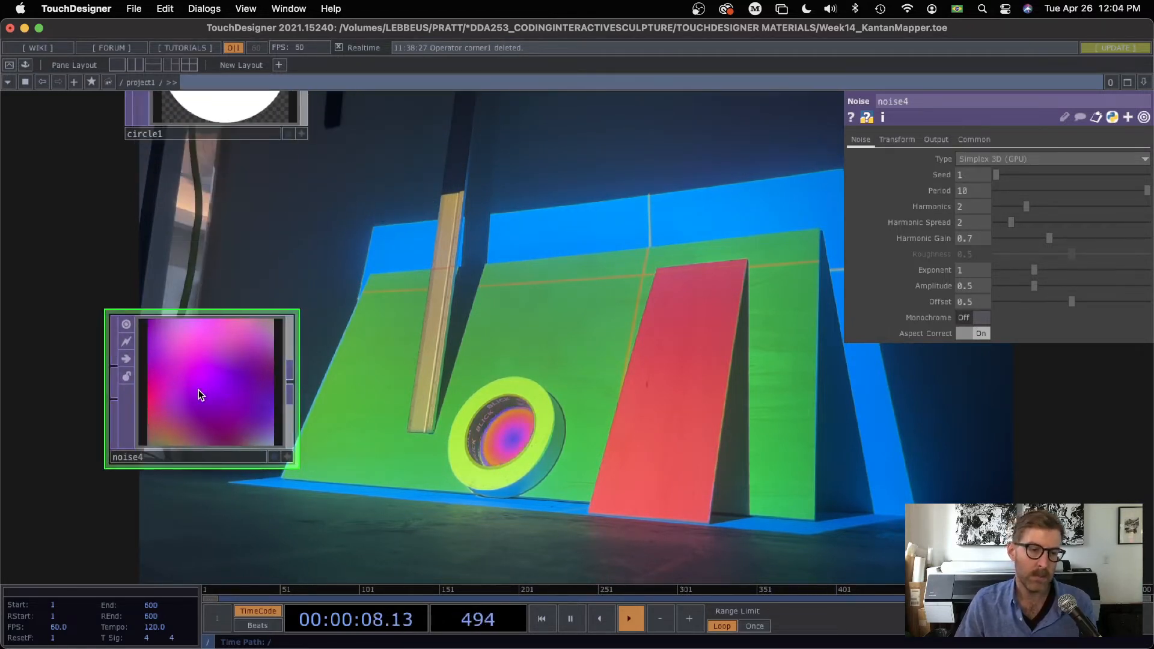
{"action": "left_click_drag", "start_coordinate": [249, 384], "coordinate": [255, 337]}
{"action": "scroll", "coordinate": [278, 330], "scroll_direction": "down", "scroll_amount": 2}
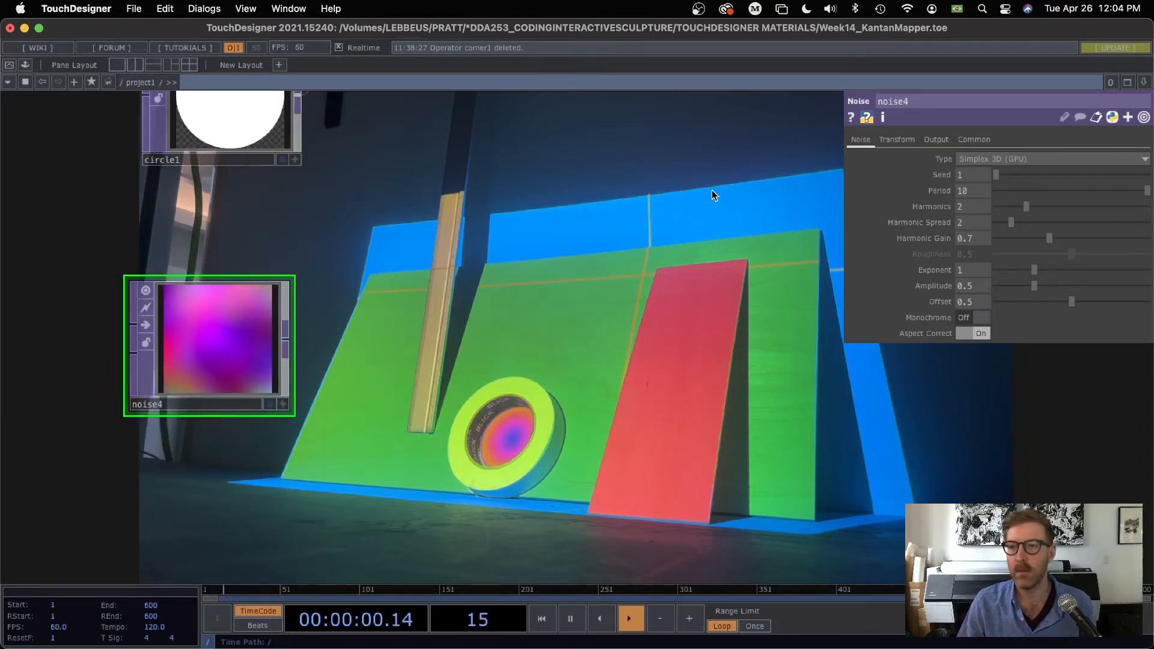
Step: Animate noise4 by driving its Y translation with the Python expression absTime.seconds
{"action": "left_click", "coordinate": [898, 139]}
{"action": "left_click", "coordinate": [901, 190]}
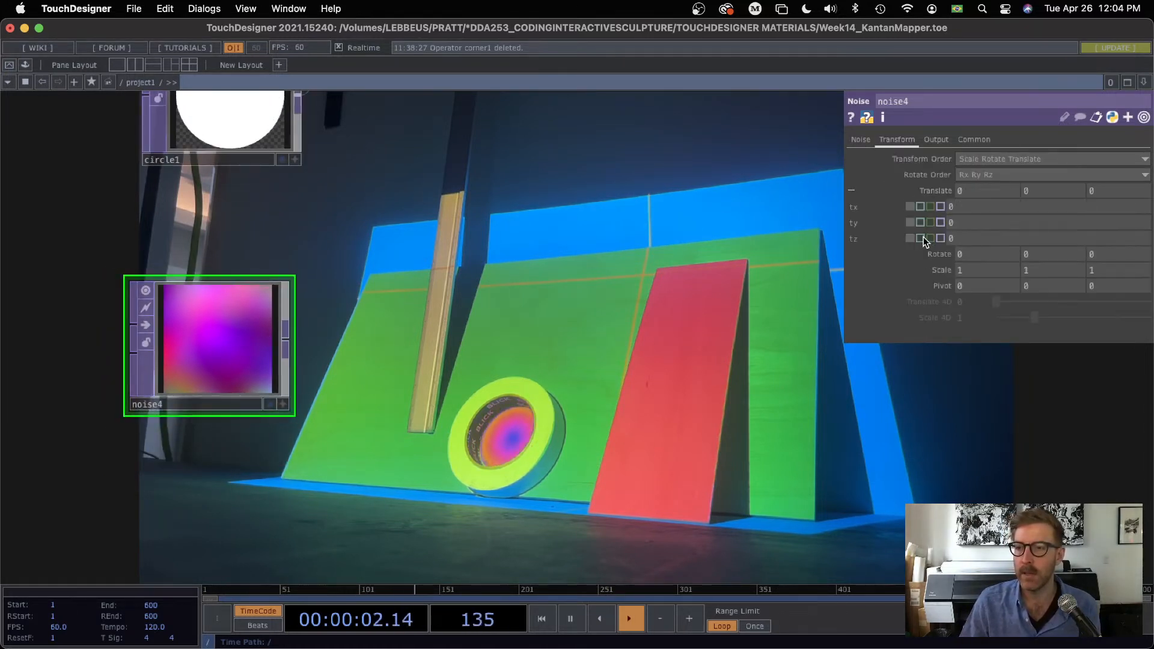
{"action": "left_click", "coordinate": [923, 222]}
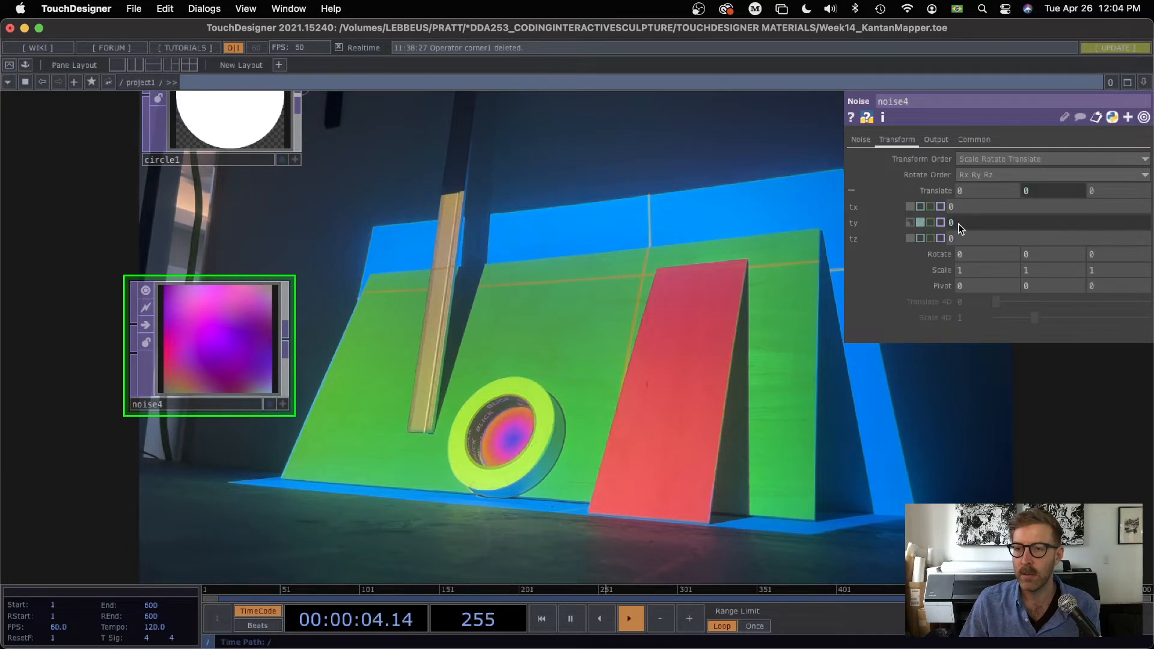
{"action": "type", "text": "absTim"}
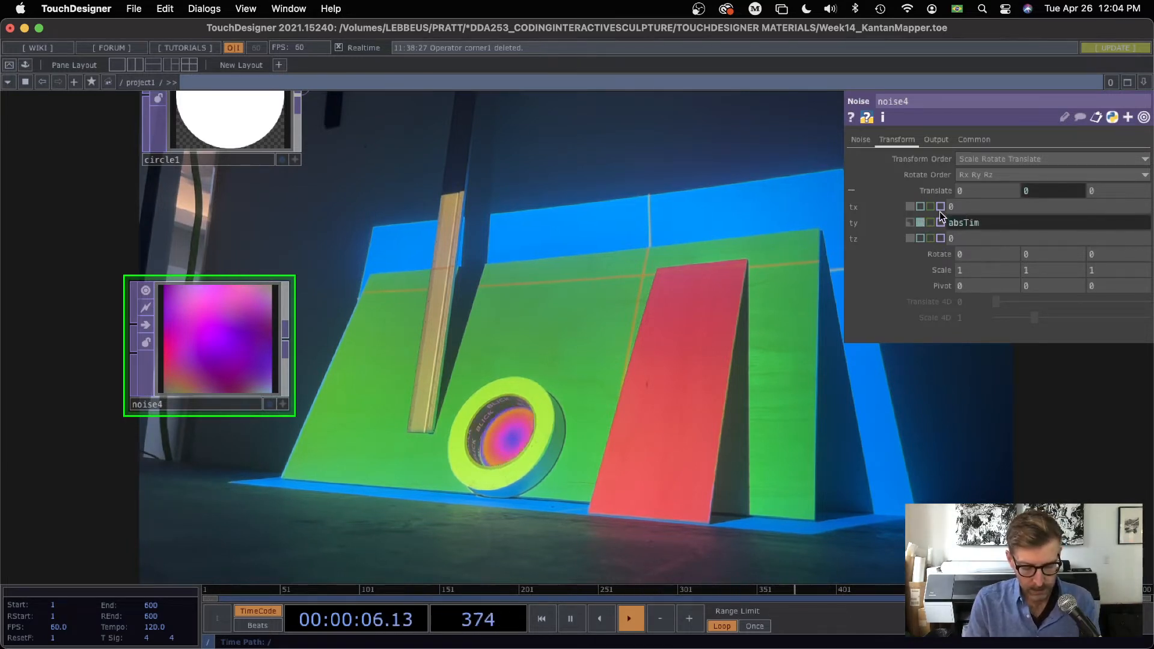
{"action": "type", "text": "e.seconds"}
{"action": "key", "text": "Return"}
Step: Slow the noise movement by changing the Y translation expression to absTime.seconds * .2
{"action": "left_click", "coordinate": [1051, 224]}
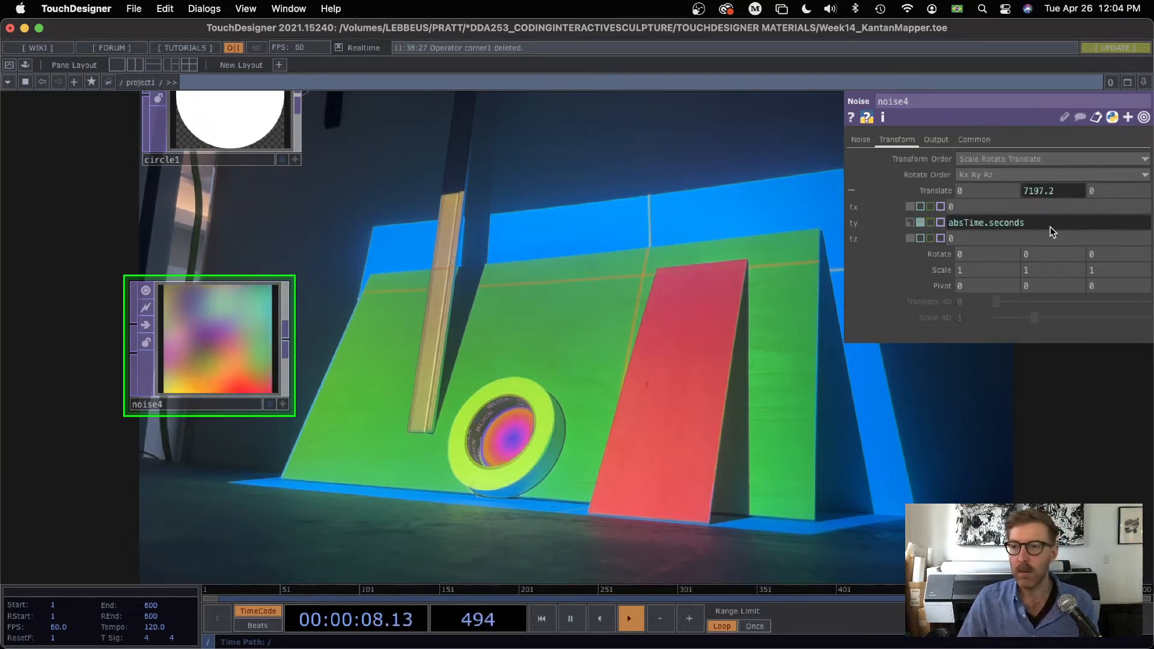
{"action": "type", "text": "* .2"}
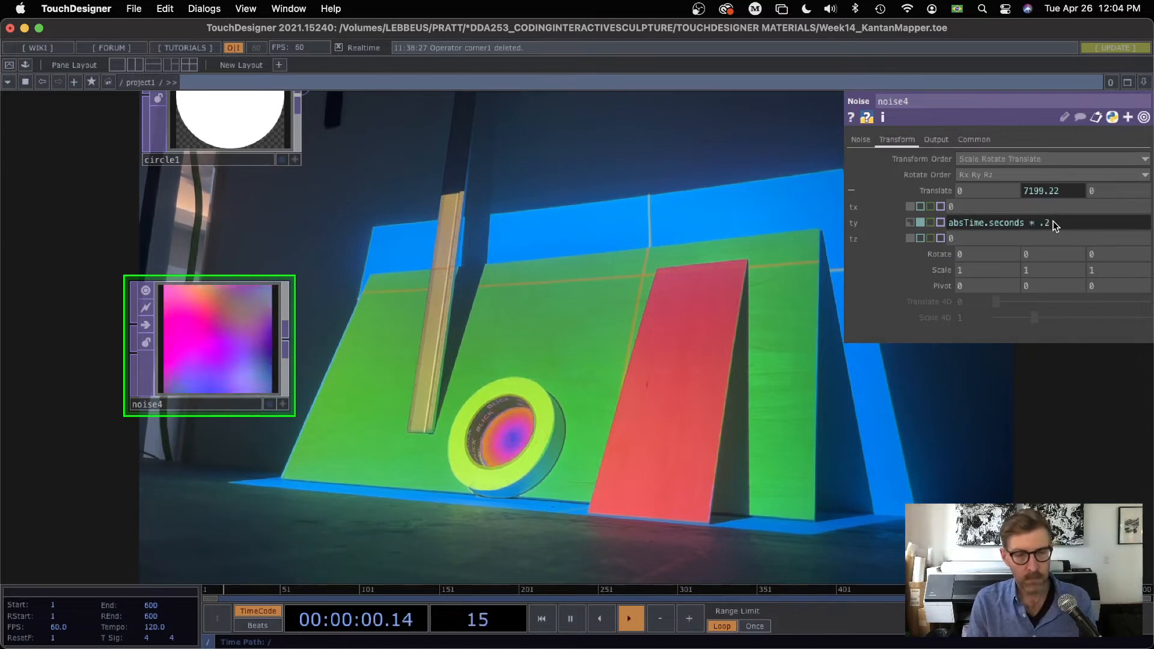
{"action": "key", "text": "Return"}
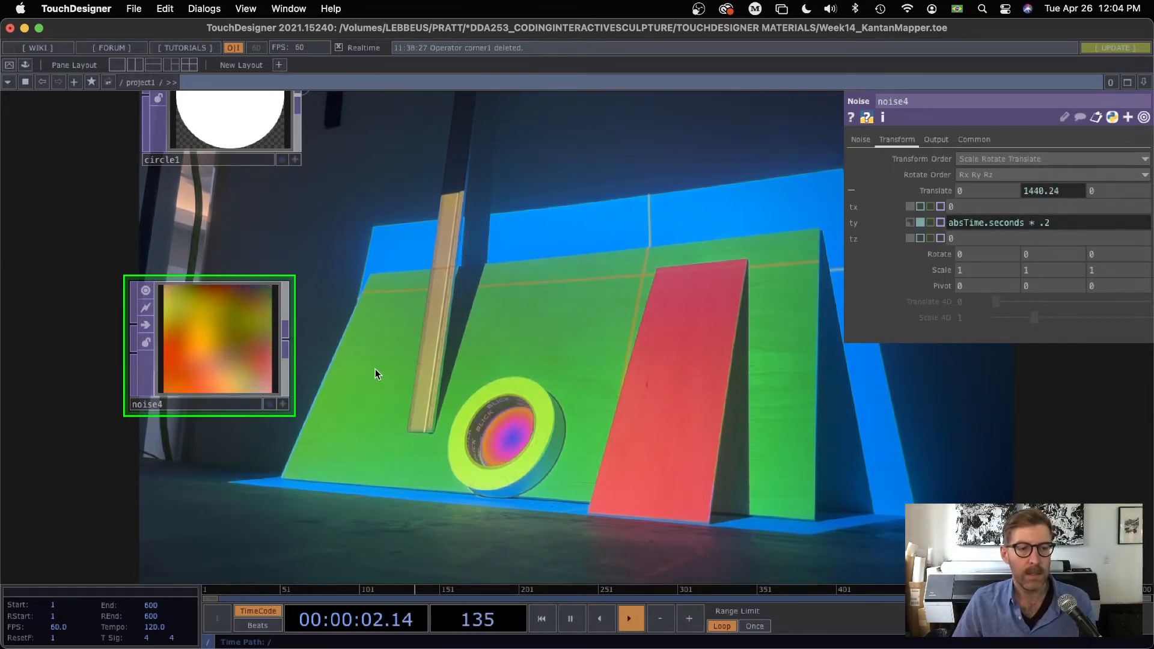
Step: Brighten and soften noise4 by setting its amplitude to 0.3 and its offset to about 0.85
{"action": "scroll", "coordinate": [232, 368], "scroll_direction": "up", "scroll_amount": 5}
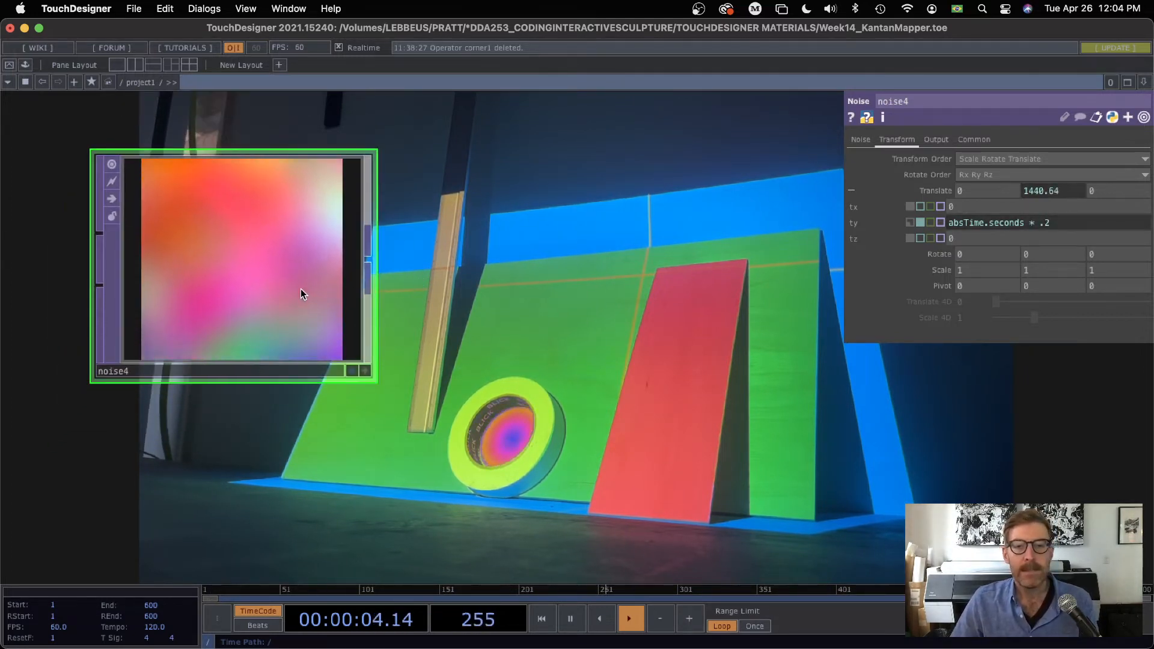
{"action": "left_click", "coordinate": [861, 140]}
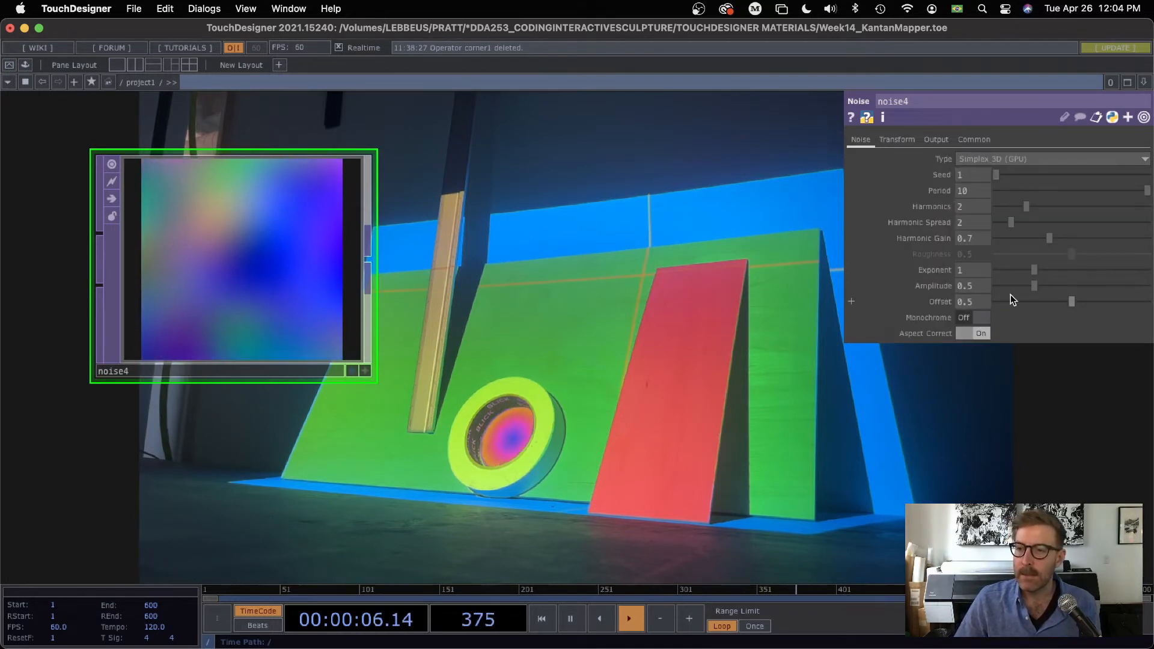
{"action": "left_click_drag", "start_coordinate": [1072, 302], "coordinate": [1126, 301]}
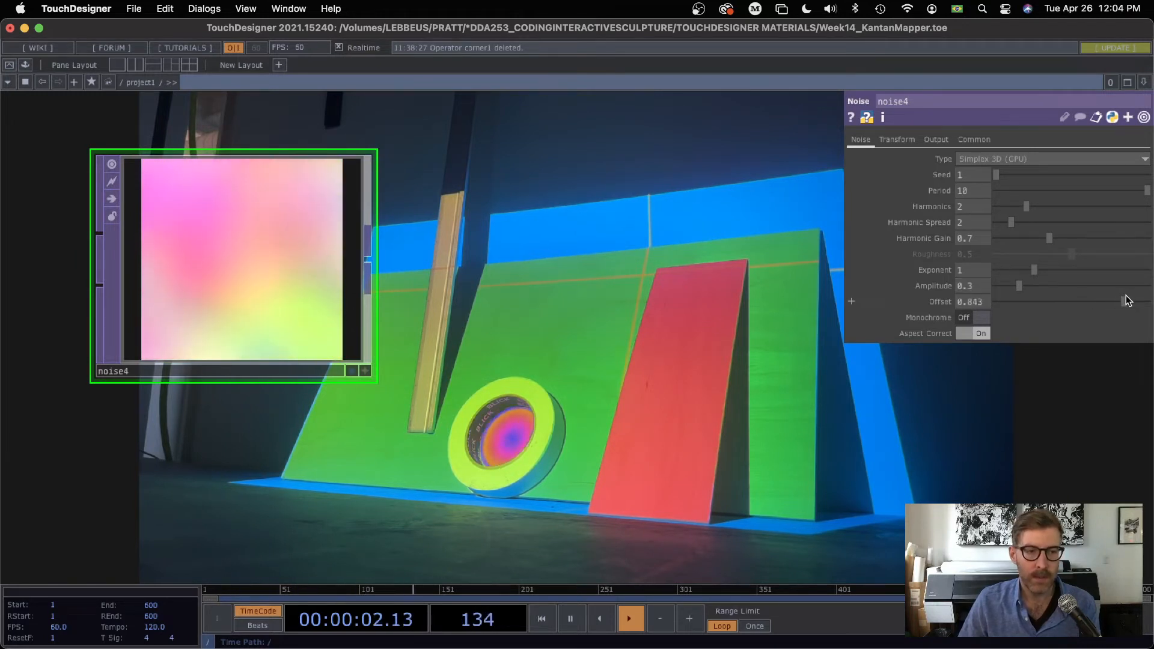
{"action": "scroll", "coordinate": [493, 331], "scroll_direction": "down", "scroll_amount": 5}
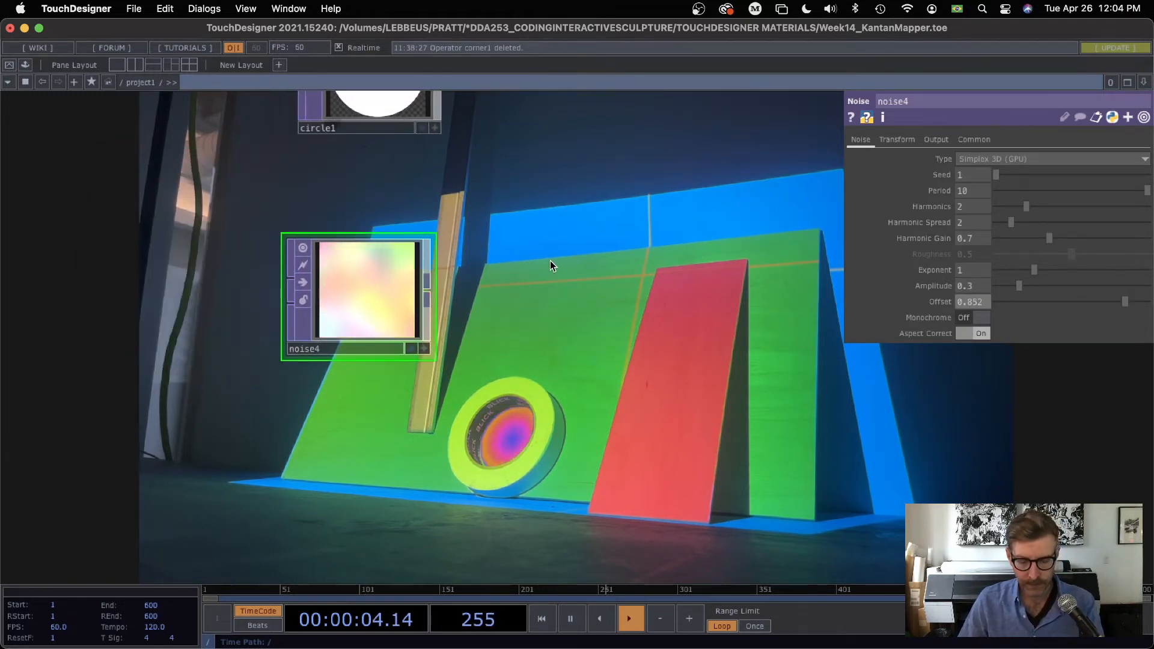
Step: Add a Level TOP connected to noise4's output and place it beside noise4
{"action": "right_click", "coordinate": [427, 293]}
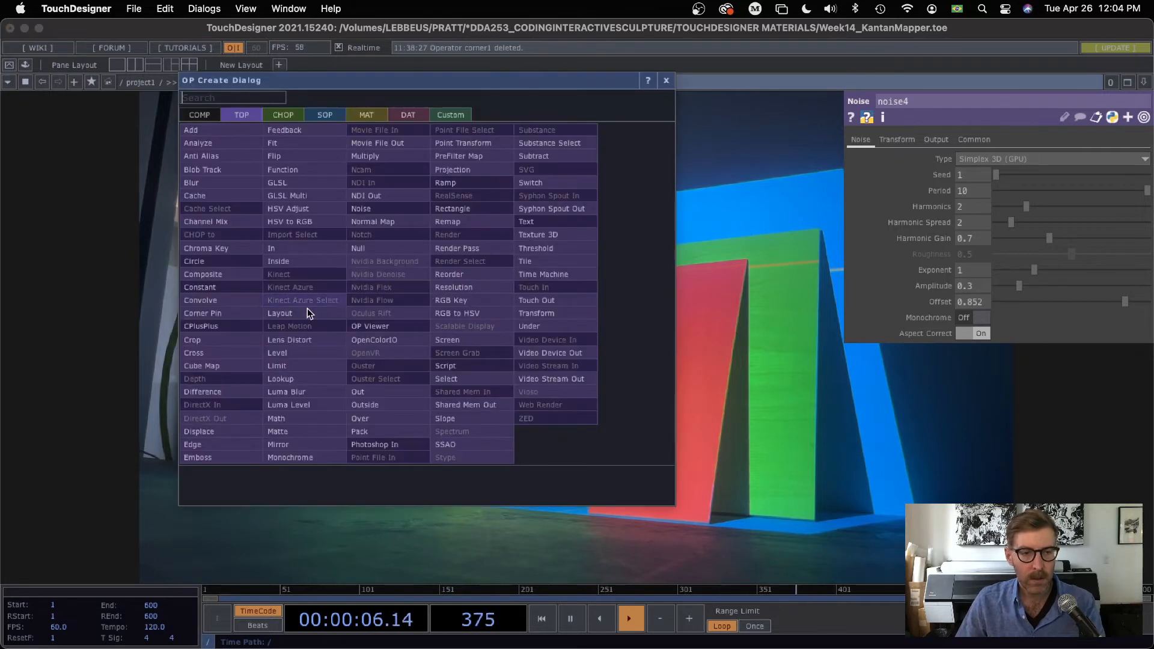
{"action": "key", "text": "Escape"}
{"action": "left_click", "coordinate": [520, 283]}
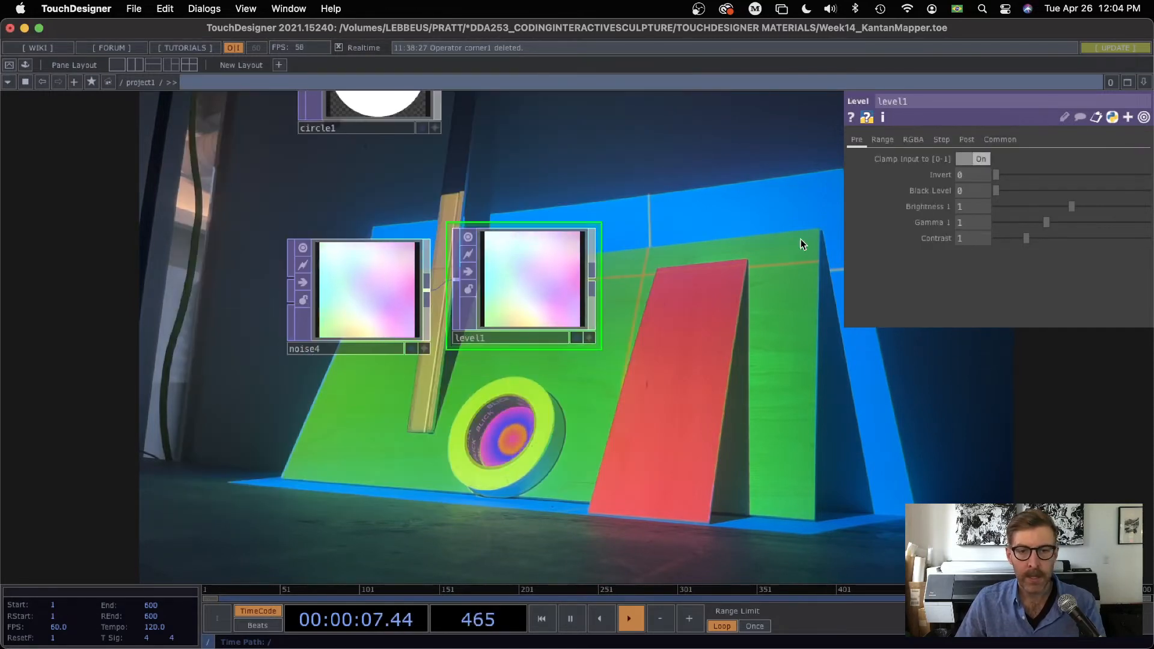
Step: Shift level1's colors toward warm tones with High B about 0.62, High G about 0.79 and High R 1.5
{"action": "left_click", "coordinate": [913, 139]}
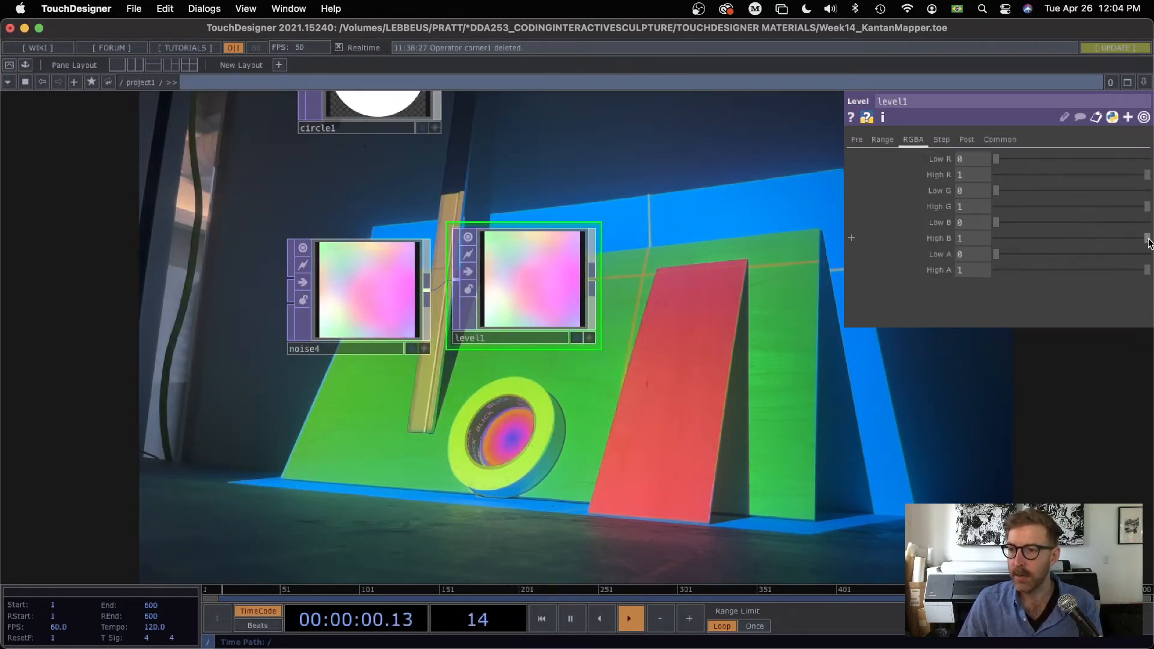
{"action": "left_click_drag", "start_coordinate": [1148, 238], "coordinate": [1116, 206]}
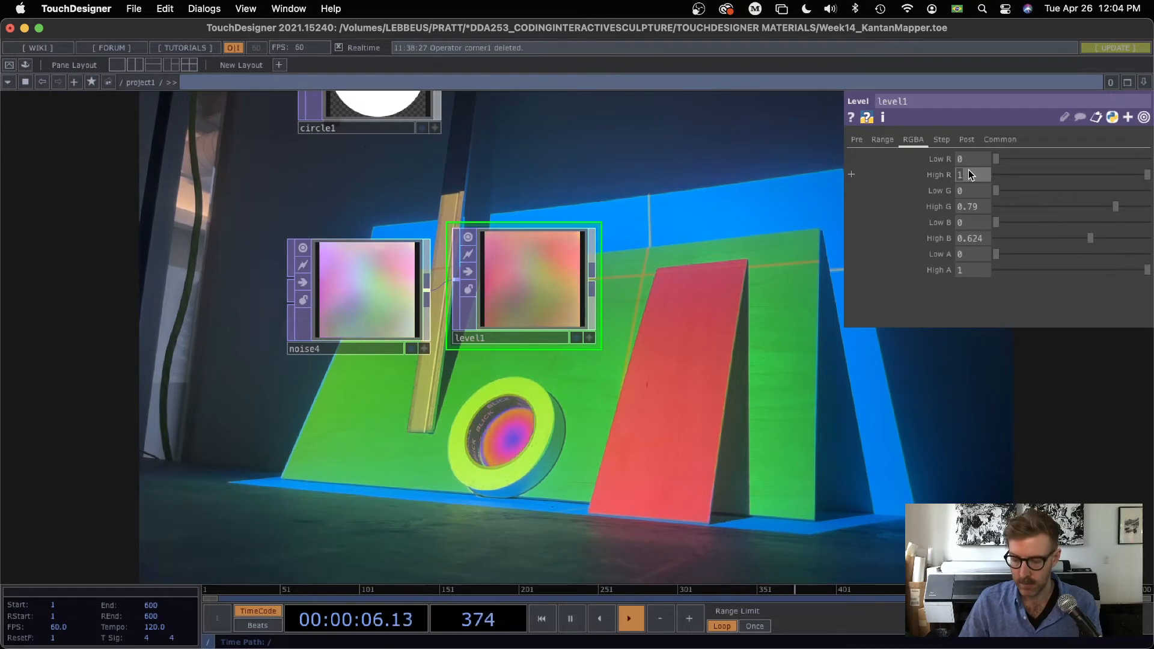
{"action": "type", "text": "1.5"}
{"action": "key", "text": "Return"}
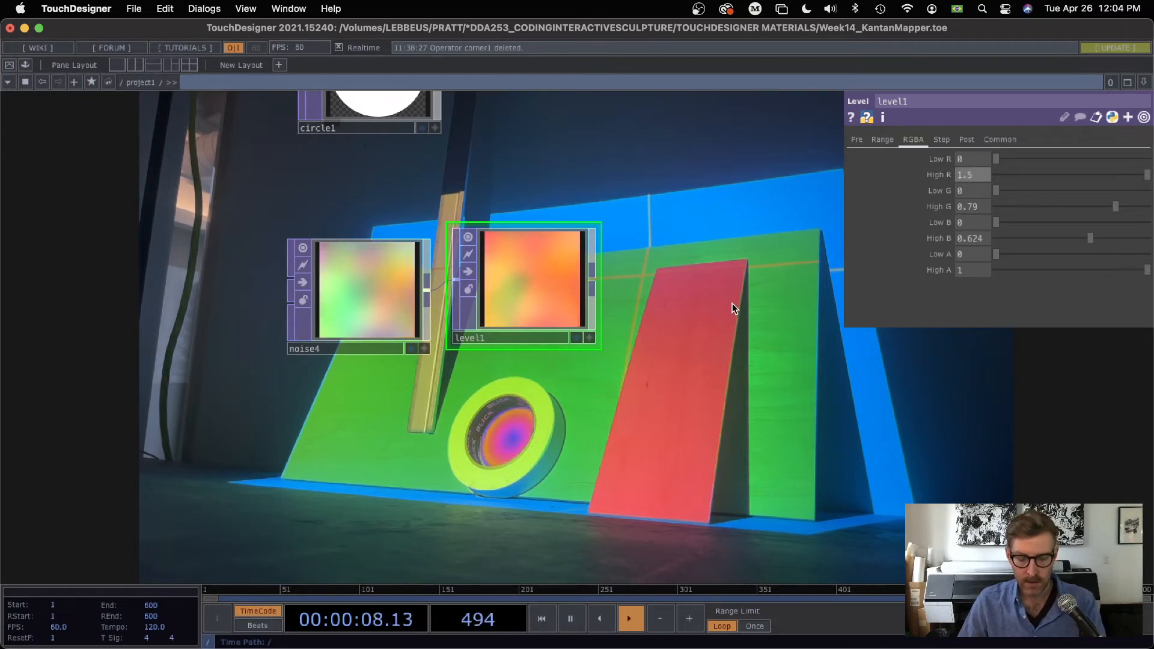
Step: Hide the parameters, move noise4 and level1 beside constant2, and feed level1 into map1 in place of constant2
{"action": "key", "text": "p"}
{"action": "scroll", "coordinate": [682, 307], "scroll_direction": "down", "scroll_amount": 2}
{"action": "left_click_drag", "start_coordinate": [537, 290], "coordinate": [537, 300]}
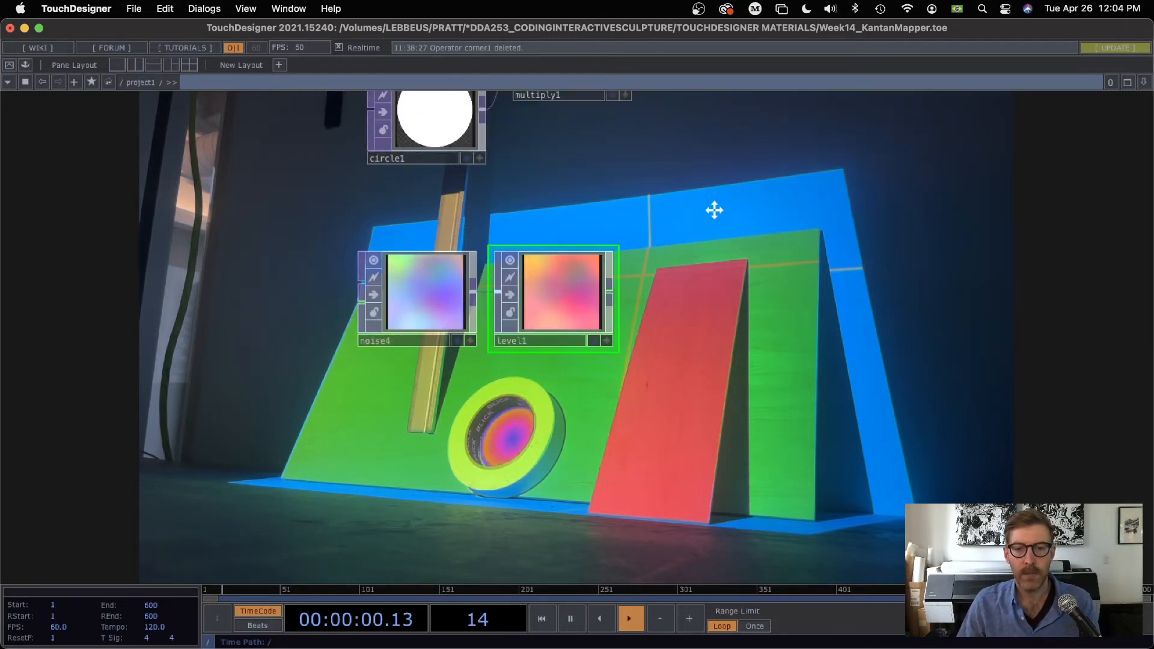
{"action": "left_click_drag", "start_coordinate": [715, 210], "coordinate": [597, 398]}
{"action": "scroll", "coordinate": [629, 349], "scroll_direction": "down", "scroll_amount": 2}
{"action": "left_click_drag", "start_coordinate": [633, 345], "coordinate": [407, 411]}
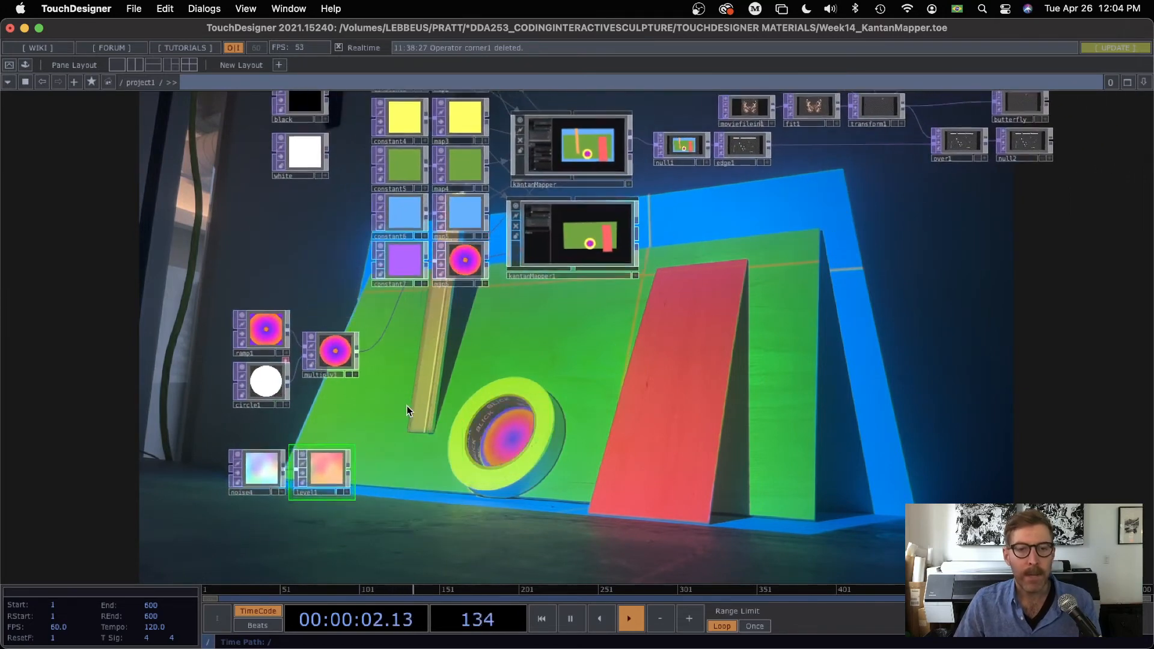
{"action": "left_click_drag", "start_coordinate": [488, 377], "coordinate": [433, 468]}
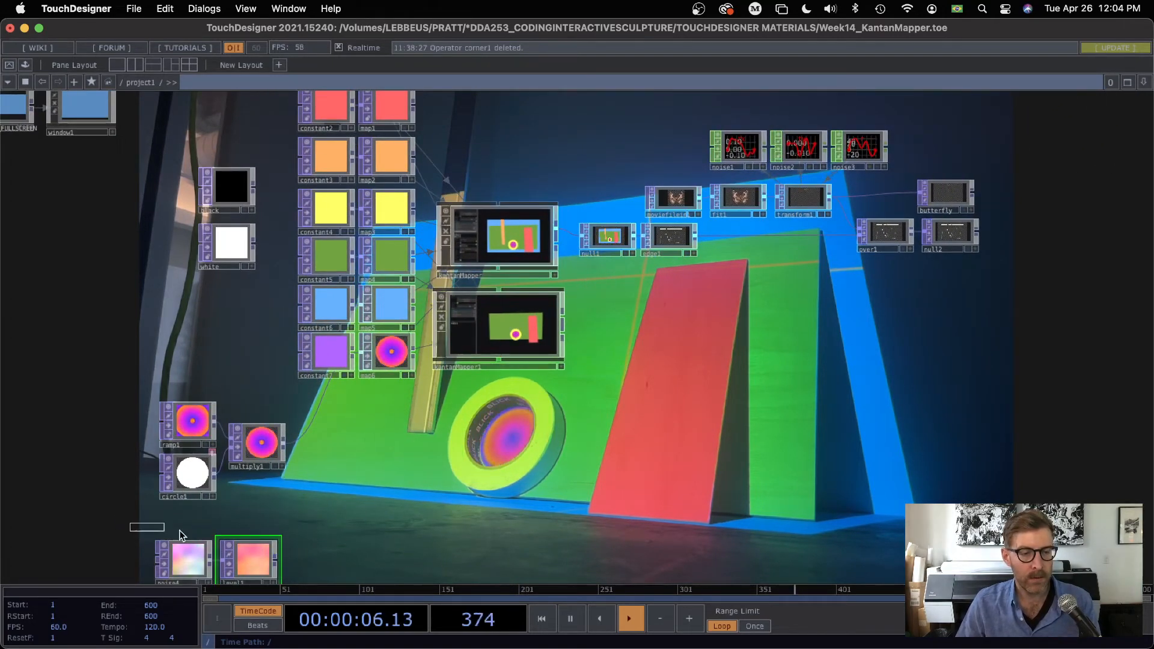
{"action": "left_click_drag", "start_coordinate": [262, 562], "coordinate": [340, 227]}
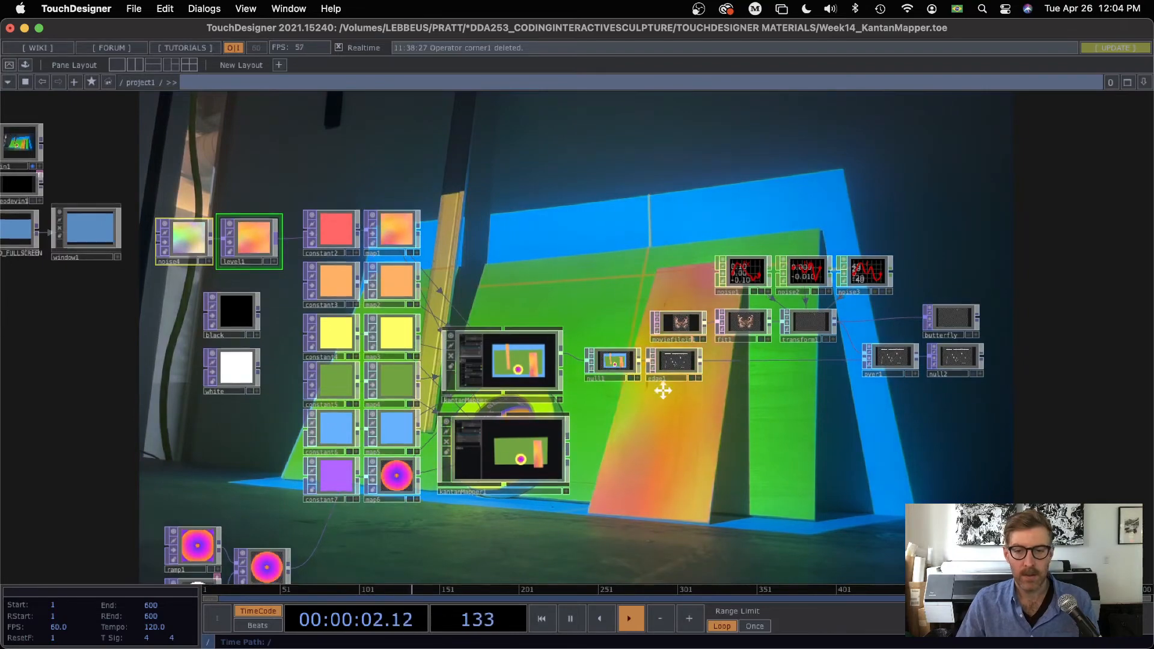
Step: Select noise4 and level1 together and reposition the pair above constant2 and map1
{"action": "left_click_drag", "start_coordinate": [675, 479], "coordinate": [622, 208]}
{"action": "left_click_drag", "start_coordinate": [624, 276], "coordinate": [753, 496]}
{"action": "left_click_drag", "start_coordinate": [392, 123], "coordinate": [434, 227]}
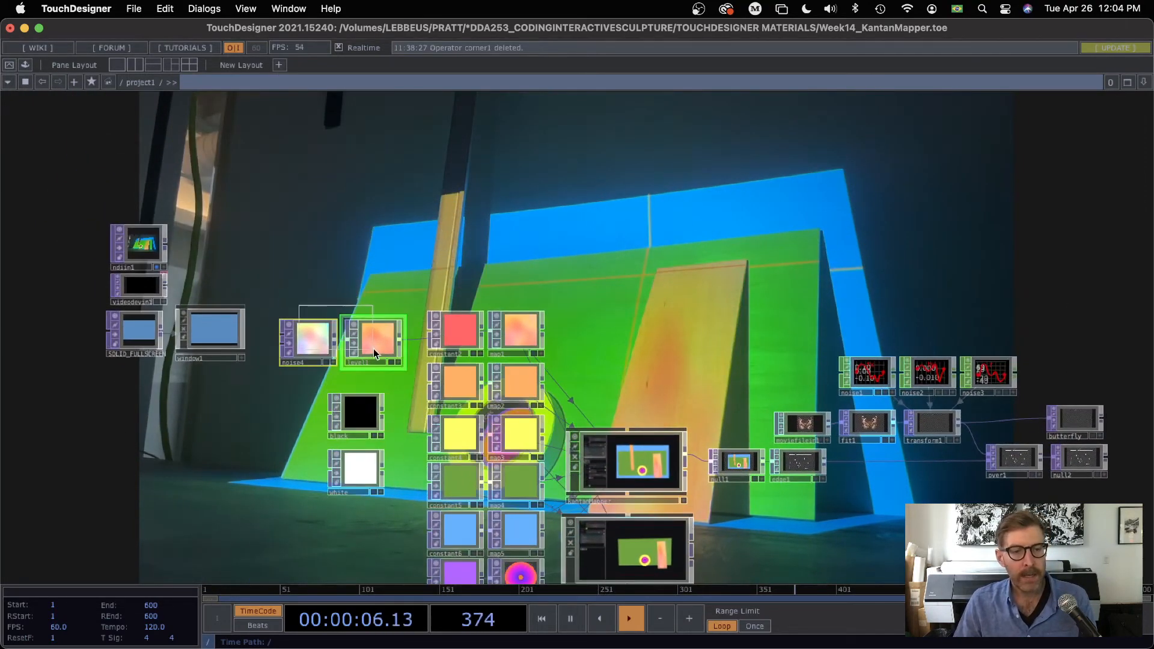
{"action": "left_click_drag", "start_coordinate": [374, 349], "coordinate": [426, 301]}
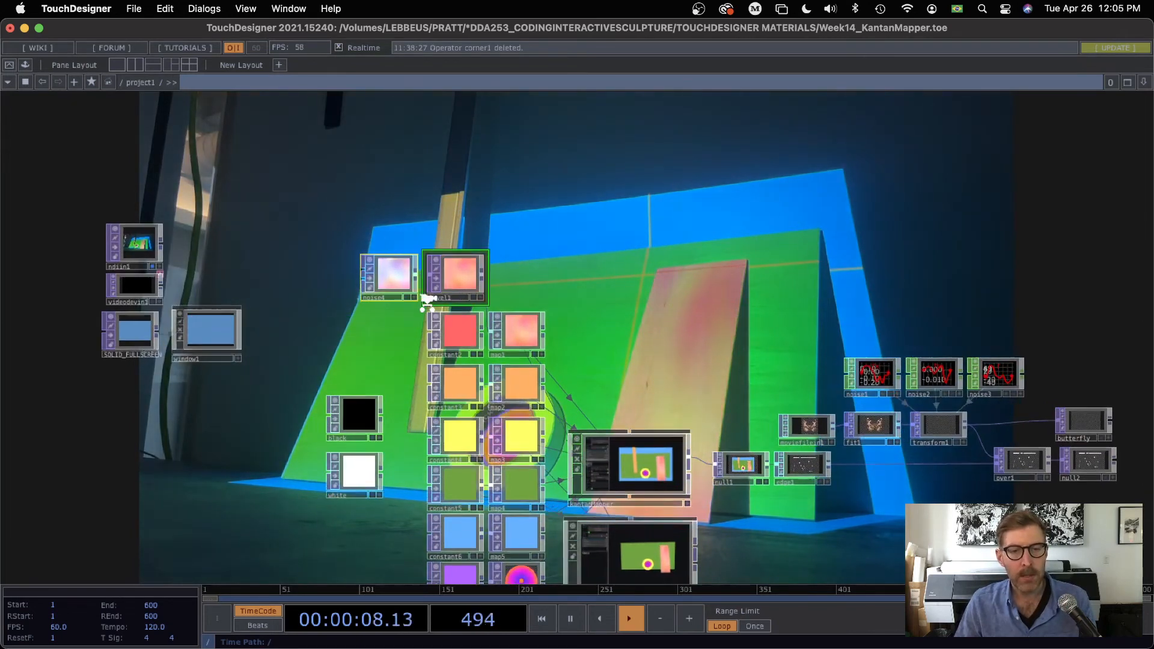
Step: Examine the animated noise4 and level1 textures alongside their projection on the leaning rectangular panel
{"action": "scroll", "coordinate": [426, 302], "scroll_direction": "up", "scroll_amount": 4}
{"action": "scroll", "coordinate": [425, 301], "scroll_direction": "up", "scroll_amount": 4}
{"action": "left_click_drag", "start_coordinate": [758, 255], "coordinate": [544, 469]}
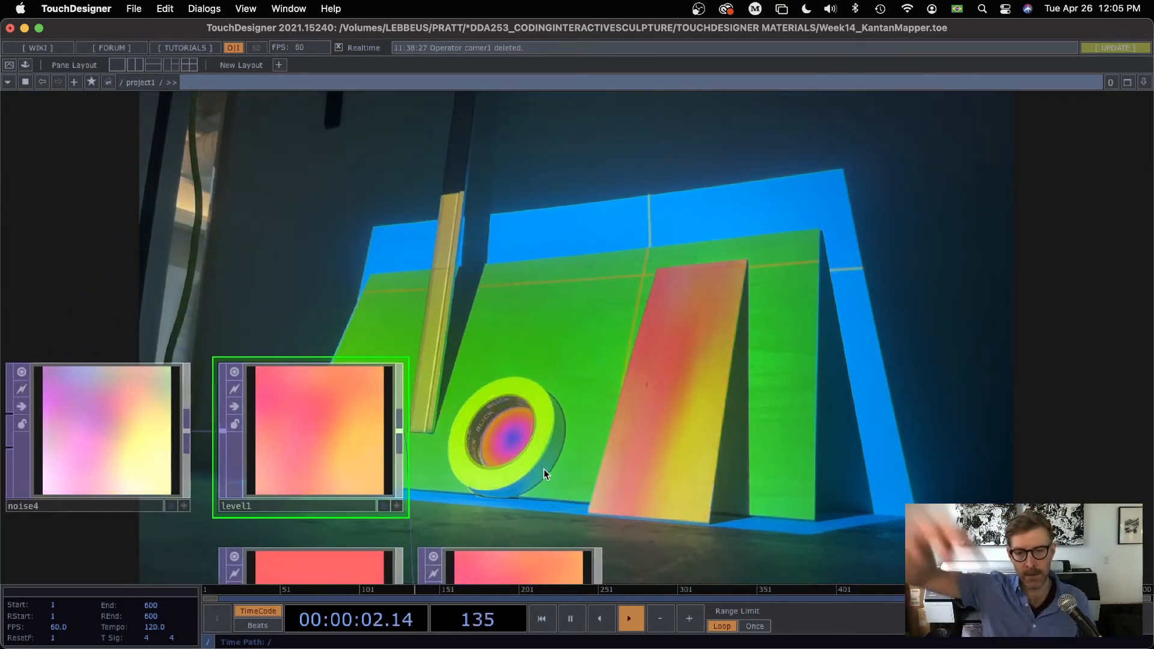
{"action": "left_click", "coordinate": [88, 449]}
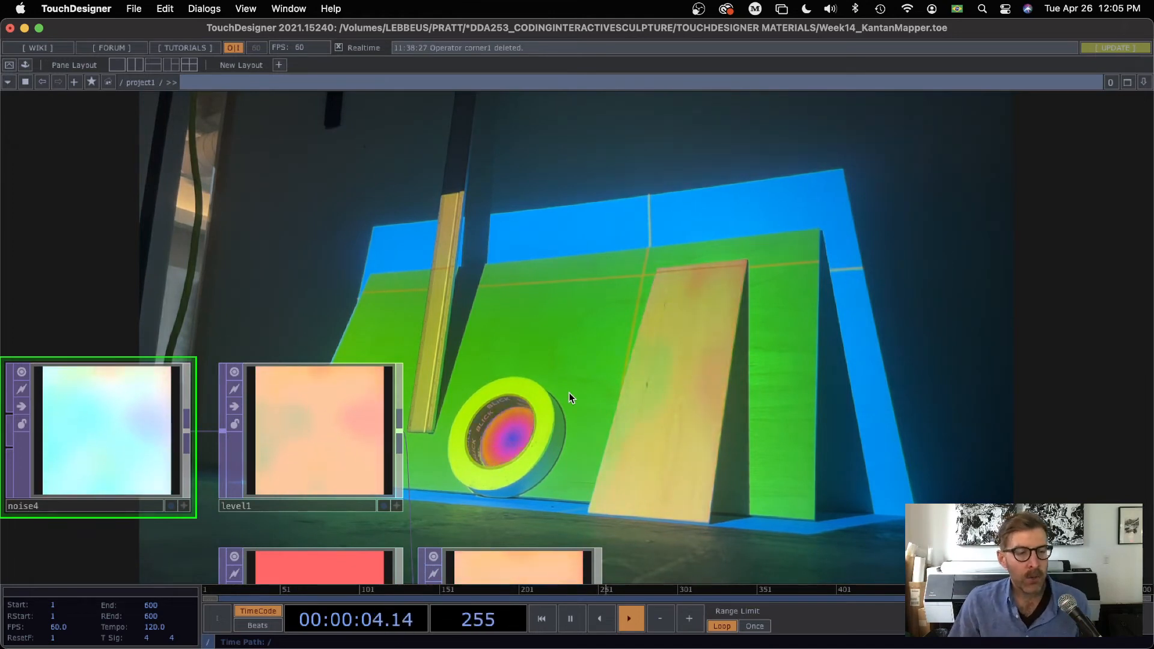
{"action": "left_click_drag", "start_coordinate": [285, 315], "coordinate": [274, 276]}
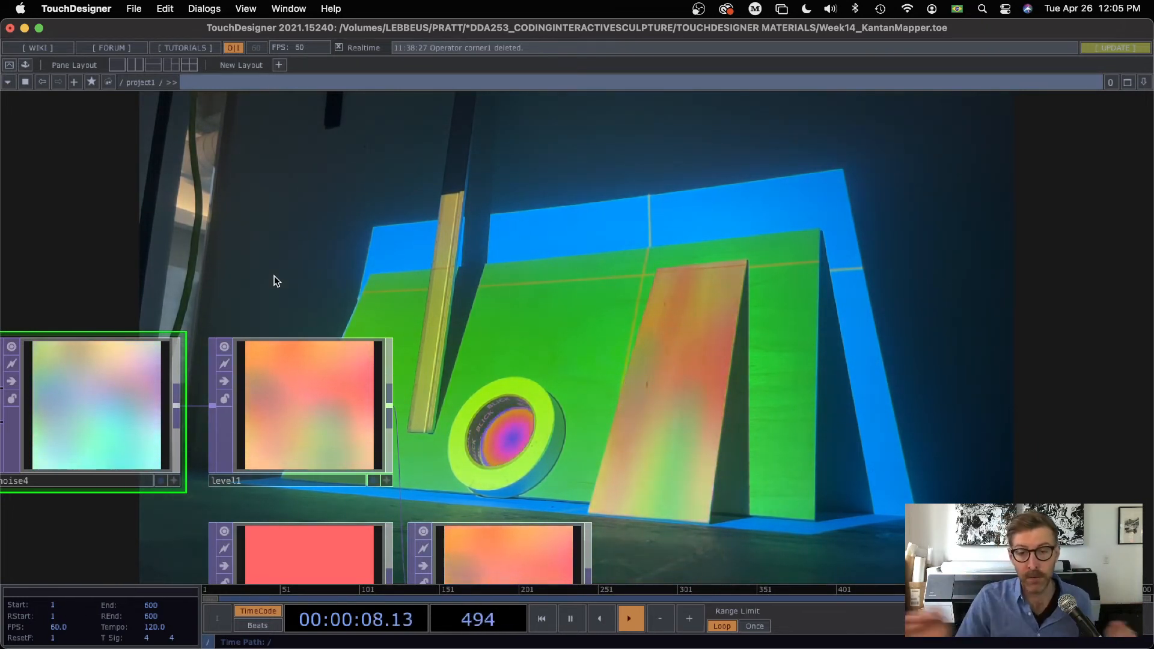
{"action": "left_click_drag", "start_coordinate": [247, 358], "coordinate": [392, 299]}
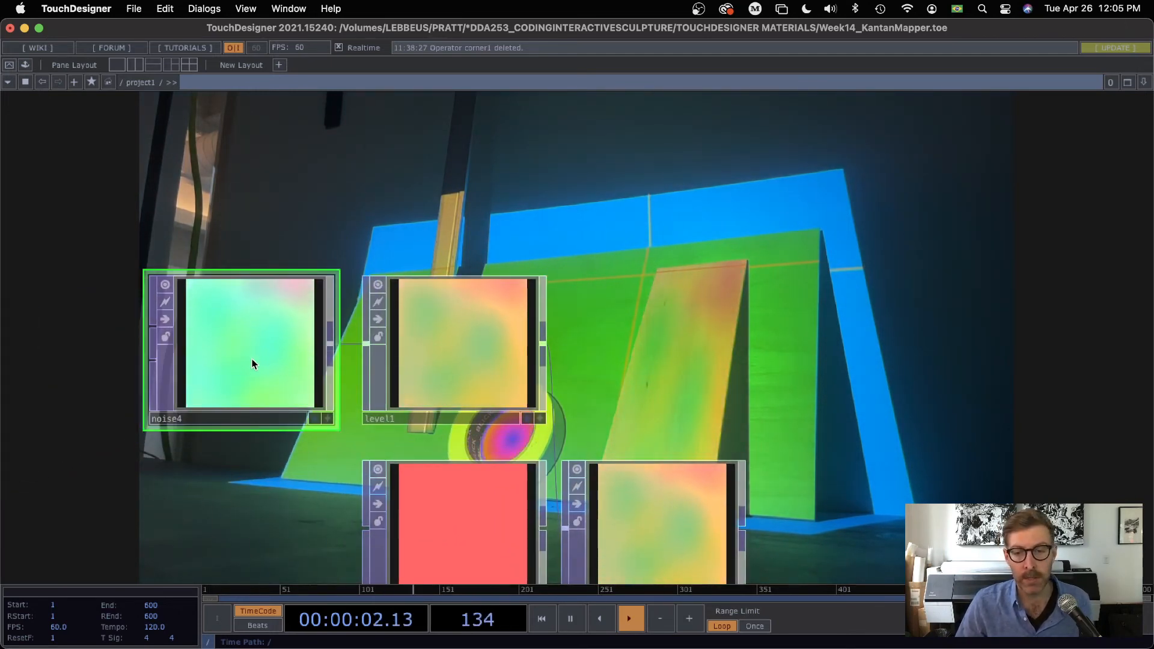
{"action": "left_click_drag", "start_coordinate": [622, 178], "coordinate": [439, 179]}
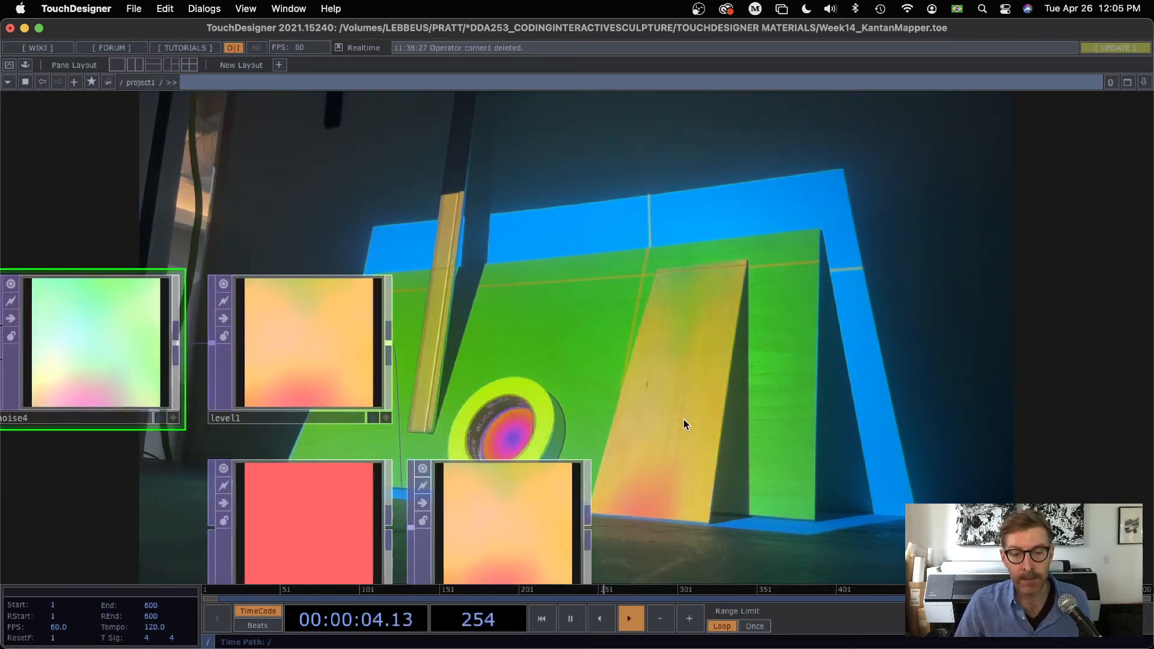
Step: Select the kantanMapper container, show its parameters and open its Kantan editing window
{"action": "left_click_drag", "start_coordinate": [639, 535], "coordinate": [549, 383]}
{"action": "scroll", "coordinate": [549, 384], "scroll_direction": "down", "scroll_amount": 4}
{"action": "left_click_drag", "start_coordinate": [697, 574], "coordinate": [549, 380]}
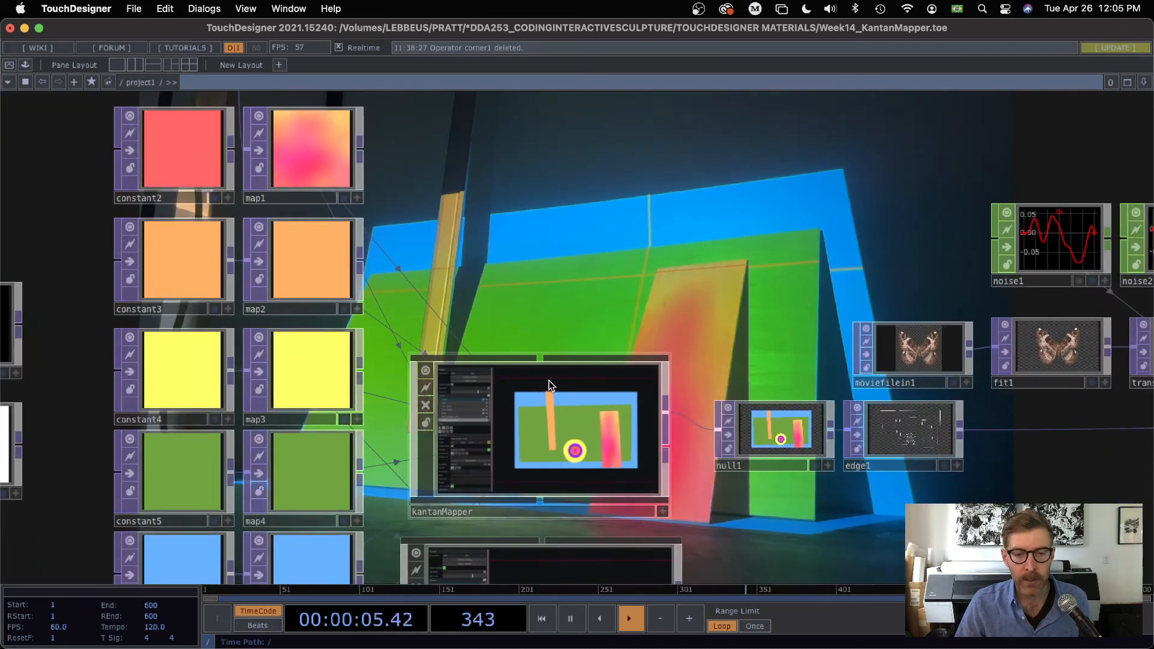
{"action": "left_click", "coordinate": [552, 430]}
{"action": "key", "text": "p"}
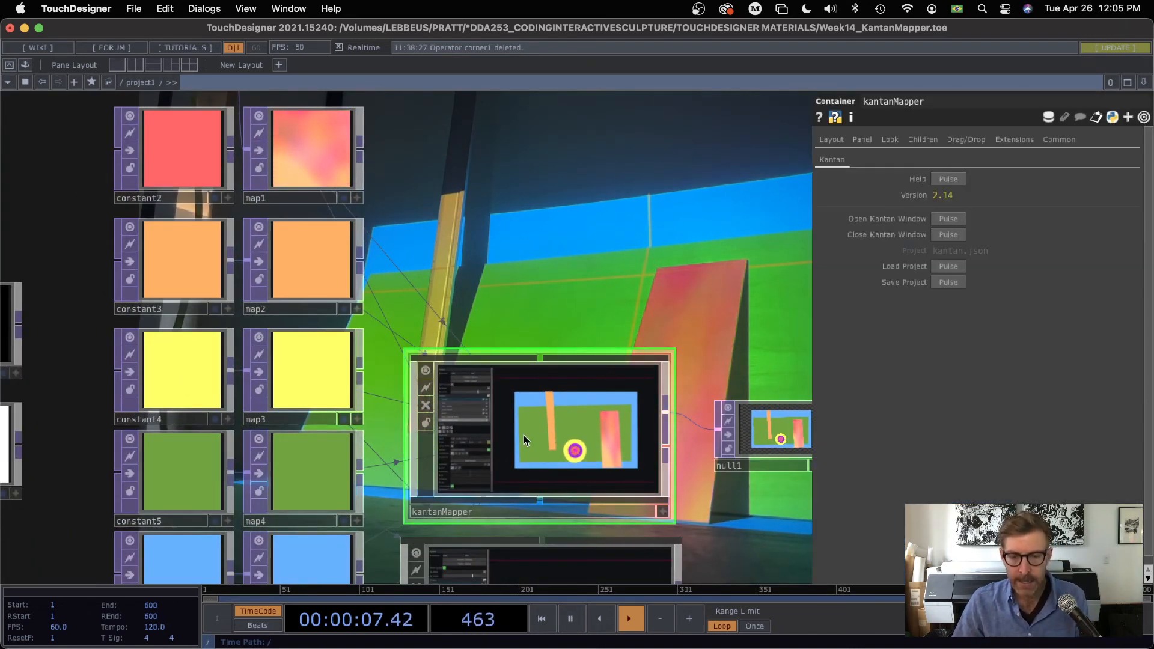
{"action": "left_click", "coordinate": [949, 220]}
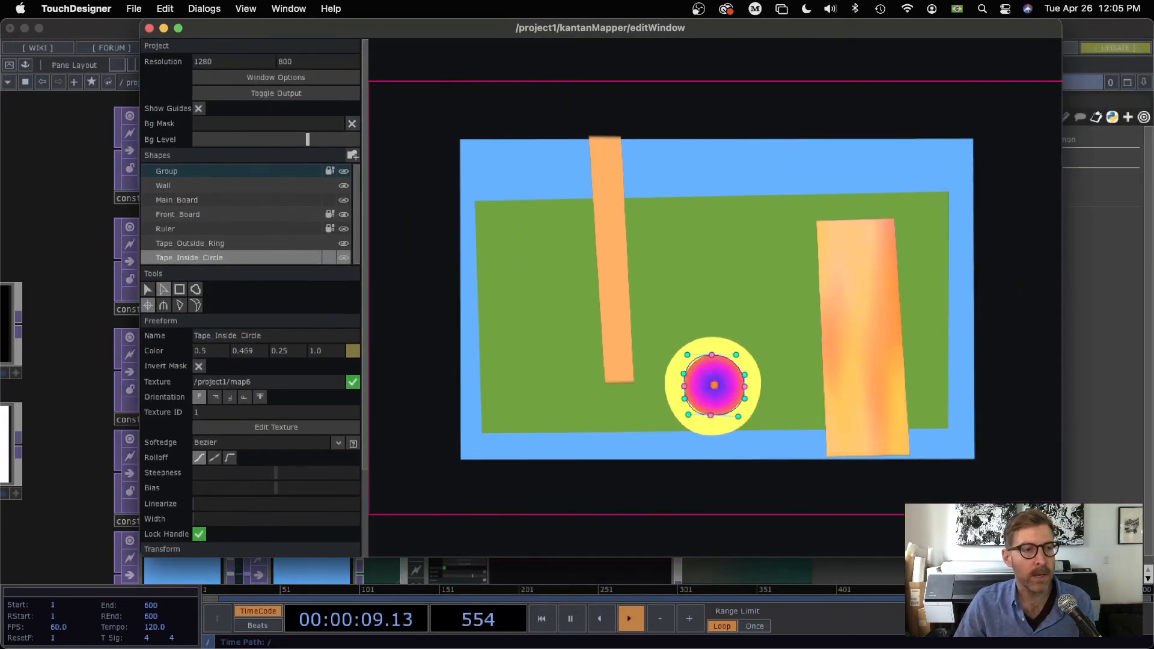
Step: Inspect the Front Board shape's texture and transform scale settings, and close the Kantan editing window
{"action": "left_click", "coordinate": [188, 215]}
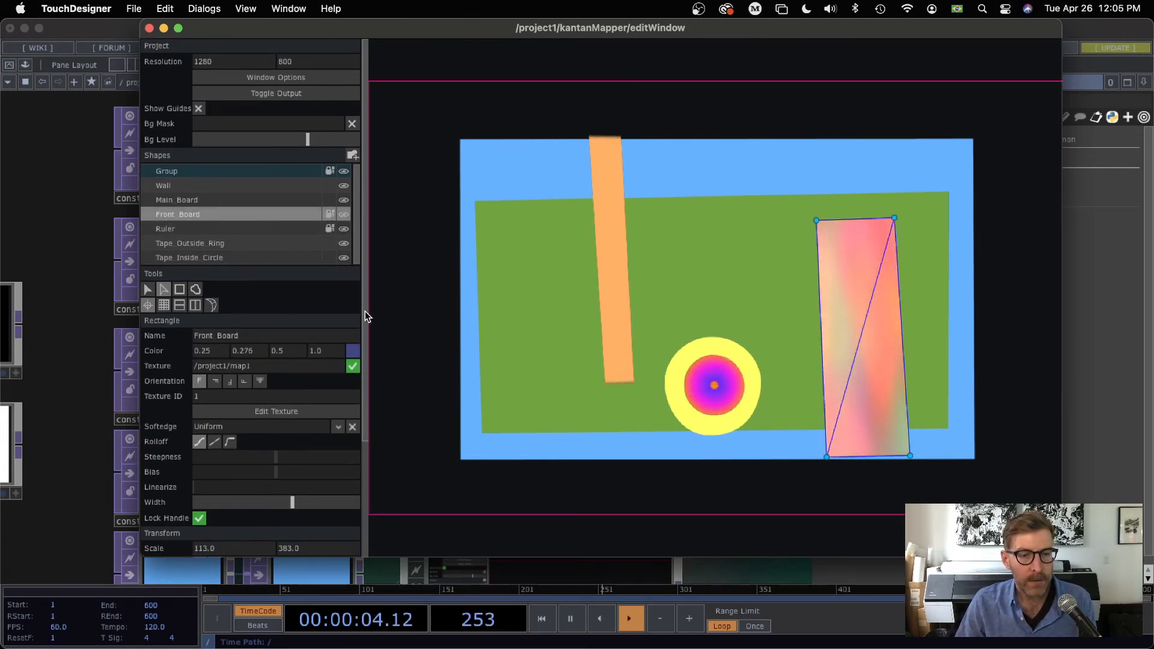
{"action": "left_click_drag", "start_coordinate": [365, 312], "coordinate": [374, 500]}
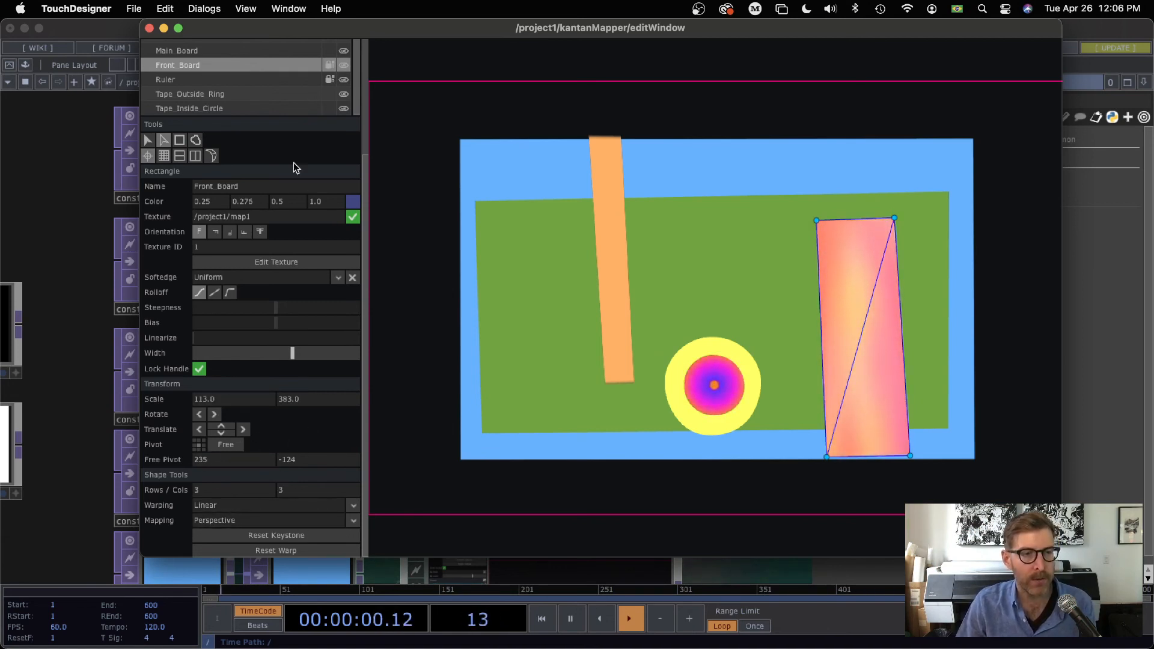
{"action": "left_click", "coordinate": [150, 28]}
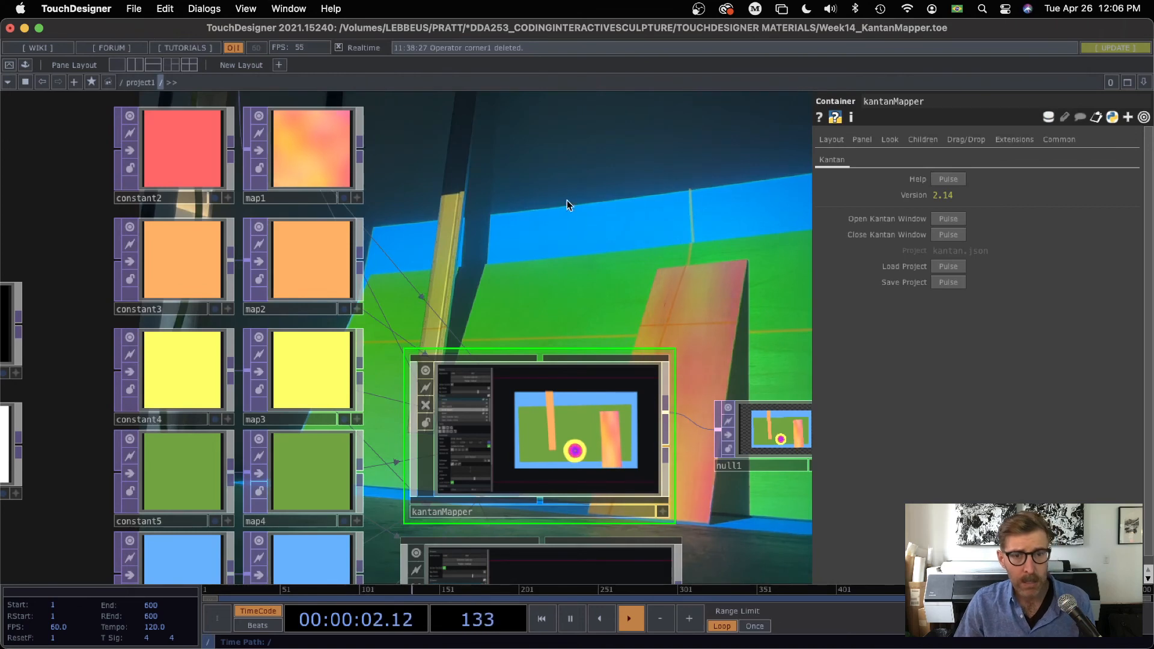
Step: Select the noise4 node and move it up and away from level1
{"action": "scroll", "coordinate": [698, 399], "scroll_direction": "up", "scroll_amount": 10}
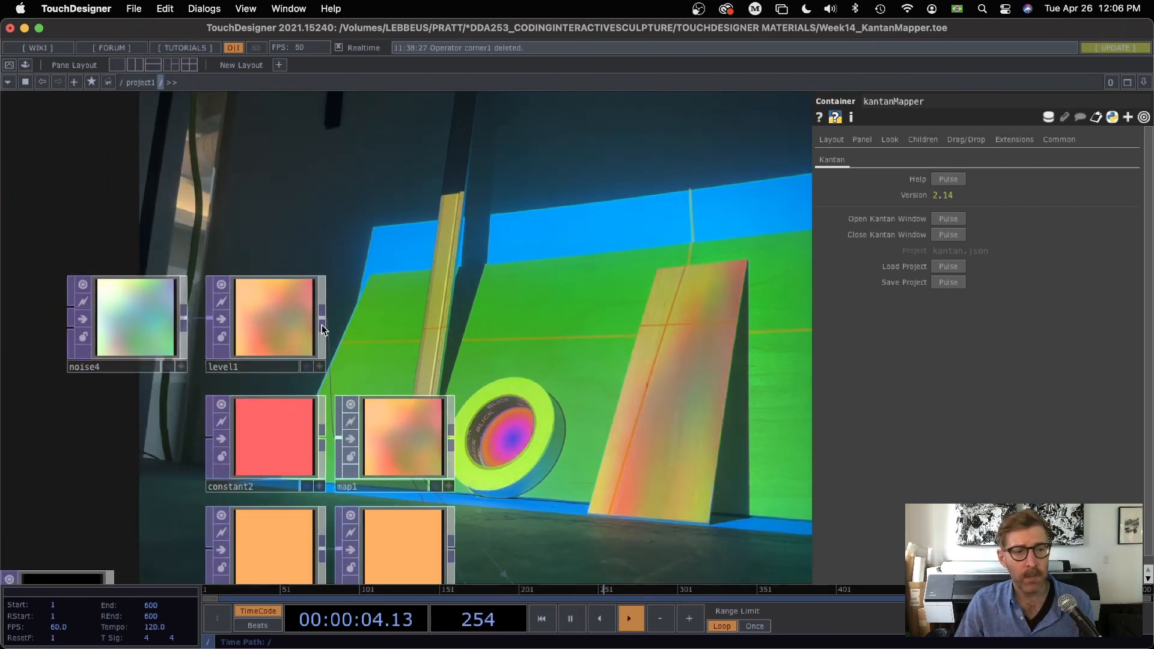
{"action": "left_click", "coordinate": [116, 325]}
{"action": "left_click_drag", "start_coordinate": [232, 196], "coordinate": [327, 262]}
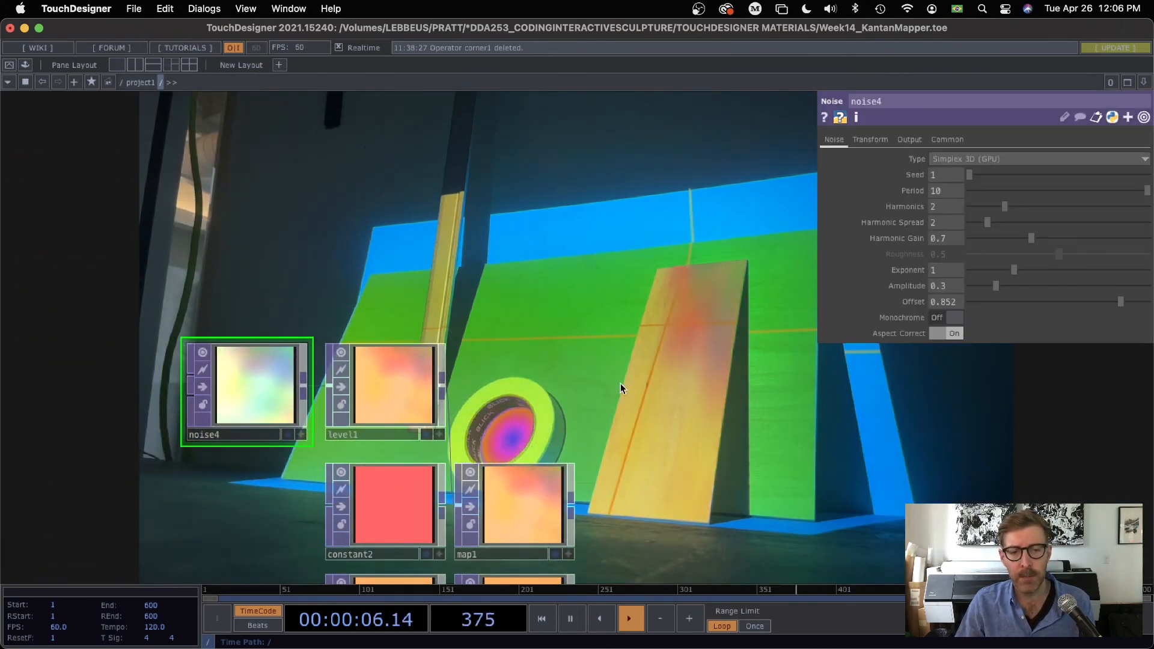
{"action": "left_click_drag", "start_coordinate": [303, 392], "coordinate": [256, 308]}
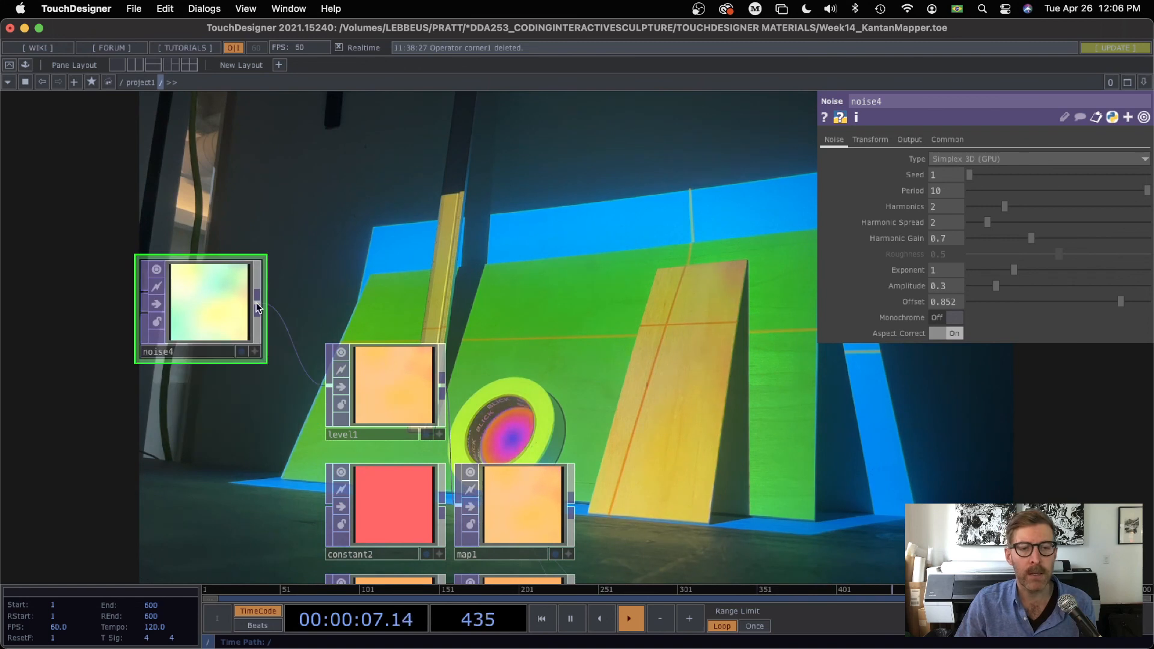
Step: Set noise4's resolution to 256 by 512 and move the node back in line with level1
{"action": "left_click", "coordinate": [949, 140]}
{"action": "left_click_drag", "start_coordinate": [956, 175], "coordinate": [851, 173]}
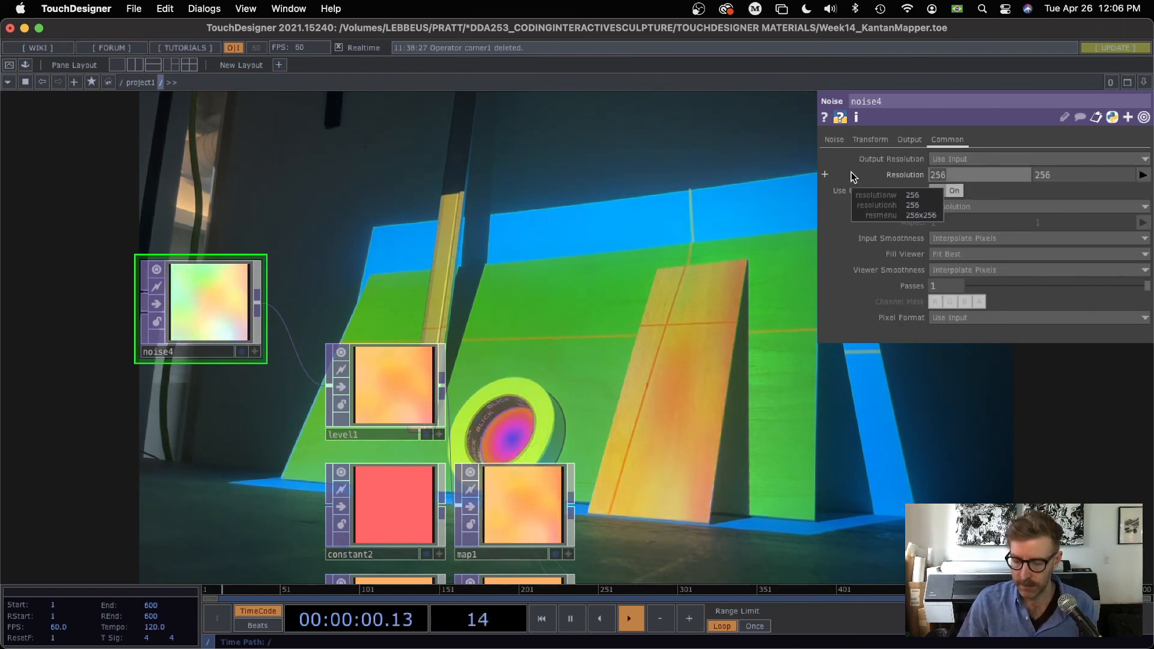
{"action": "type", "text": "215"}
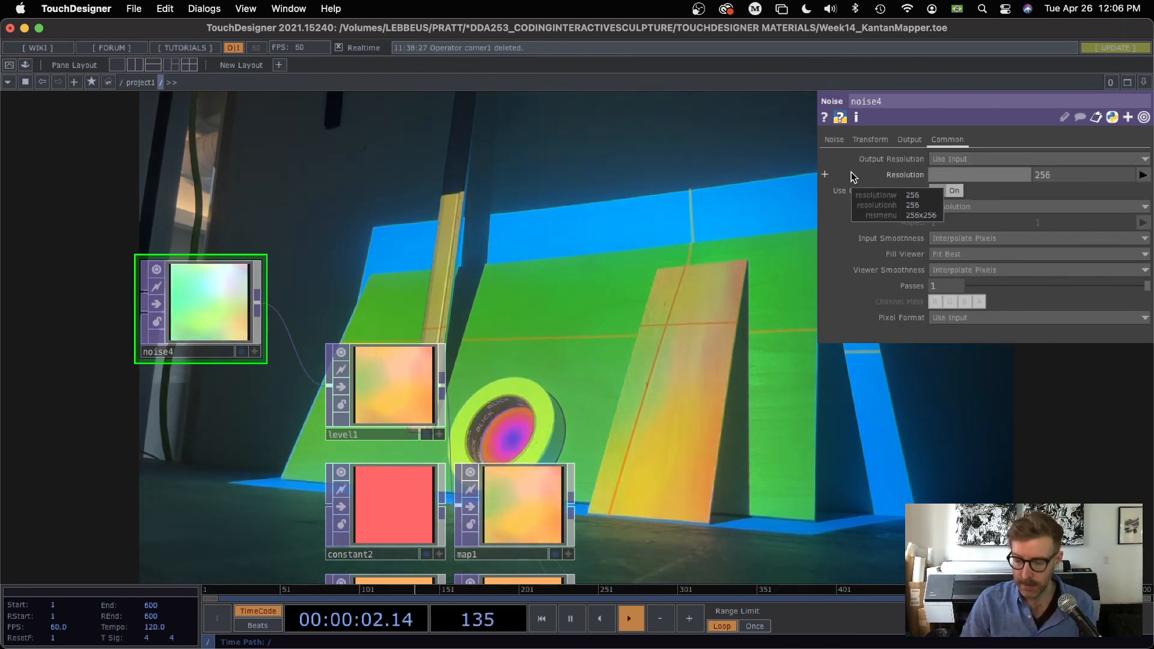
{"action": "key", "text": "BackSpace"}
{"action": "key", "text": "BackSpace"}
{"action": "type", "text": "56"}
{"action": "key", "text": "Tab"}
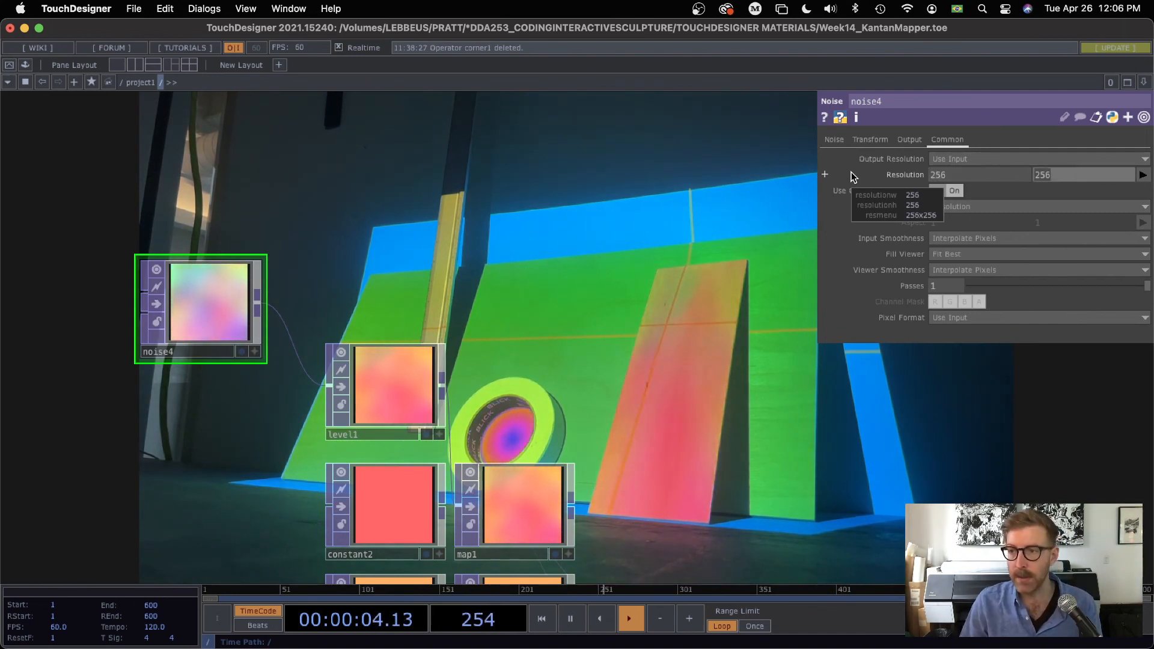
{"action": "type", "text": "512"}
{"action": "key", "text": "Return"}
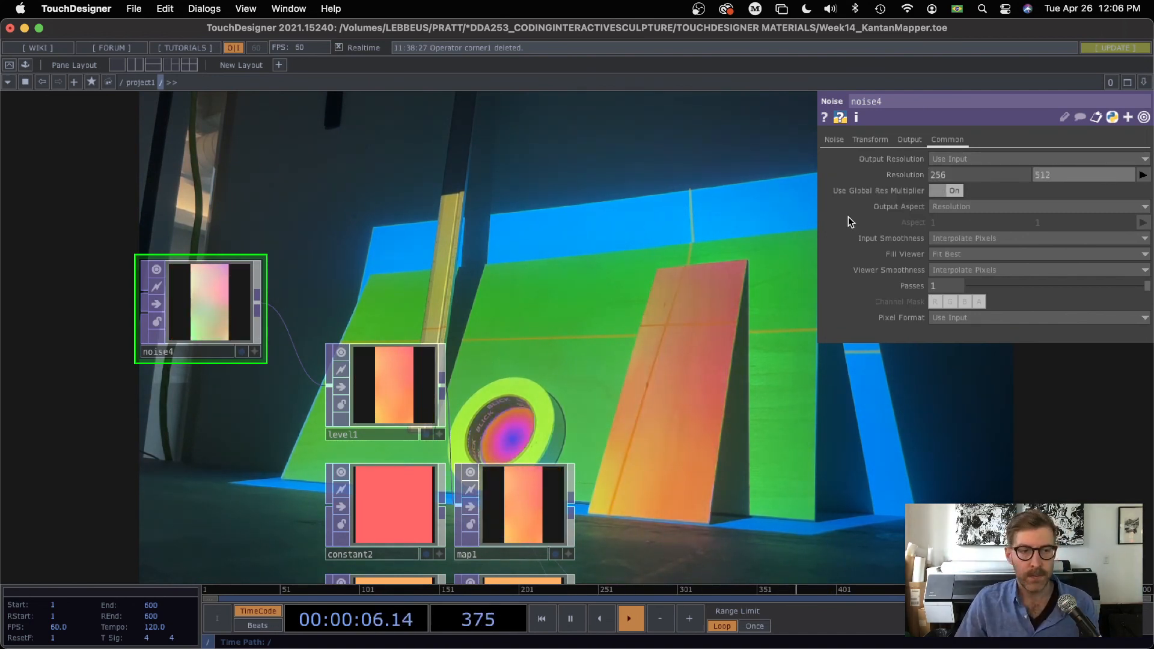
{"action": "left_click_drag", "start_coordinate": [630, 256], "coordinate": [551, 283]}
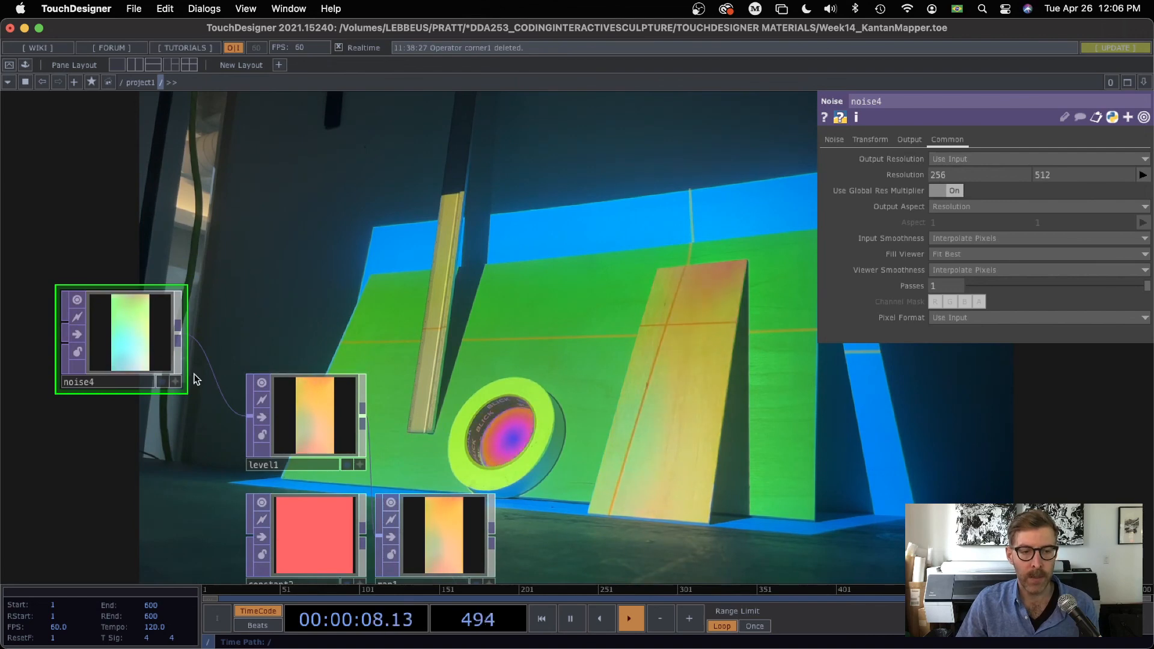
{"action": "left_click_drag", "start_coordinate": [129, 330], "coordinate": [176, 413]}
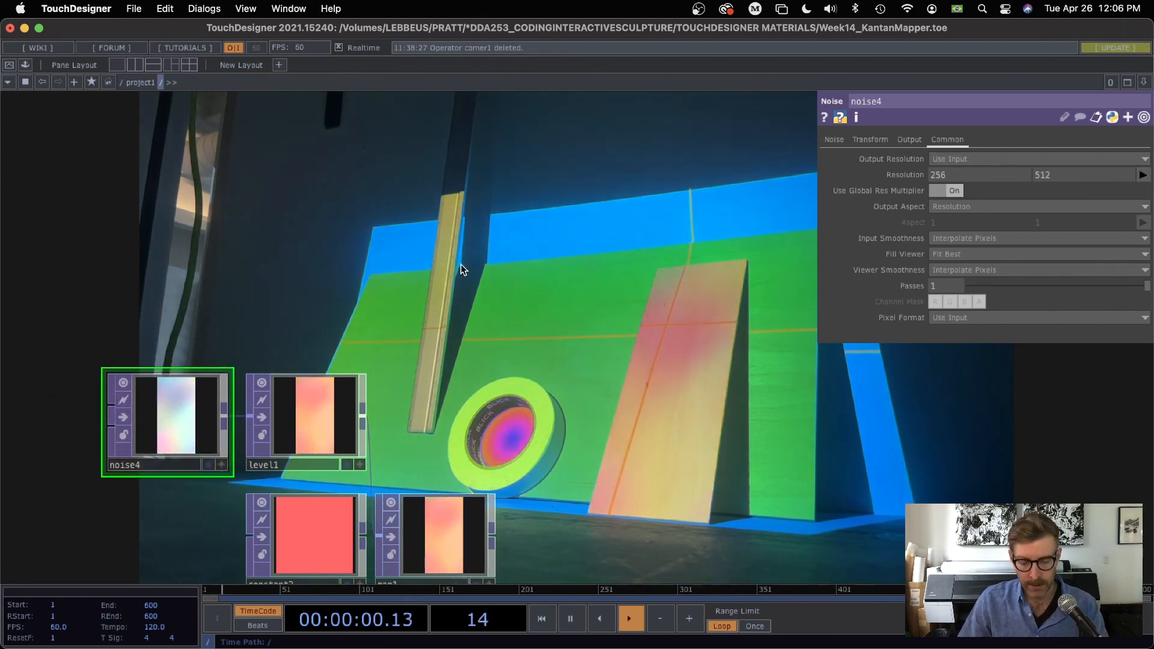